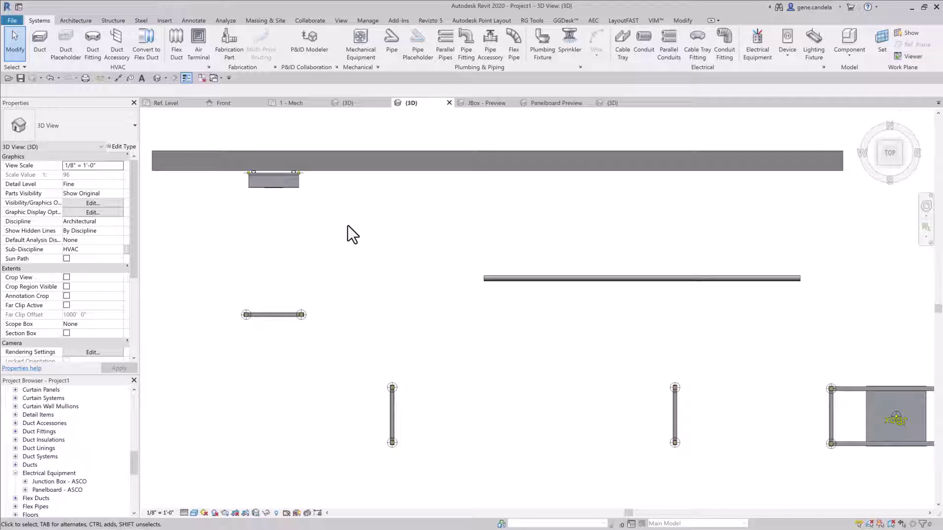
- Draw a short vertical 2" EMT conduit straight down from the panelboard underside
{"action": "left_click", "coordinate": [291, 190]}
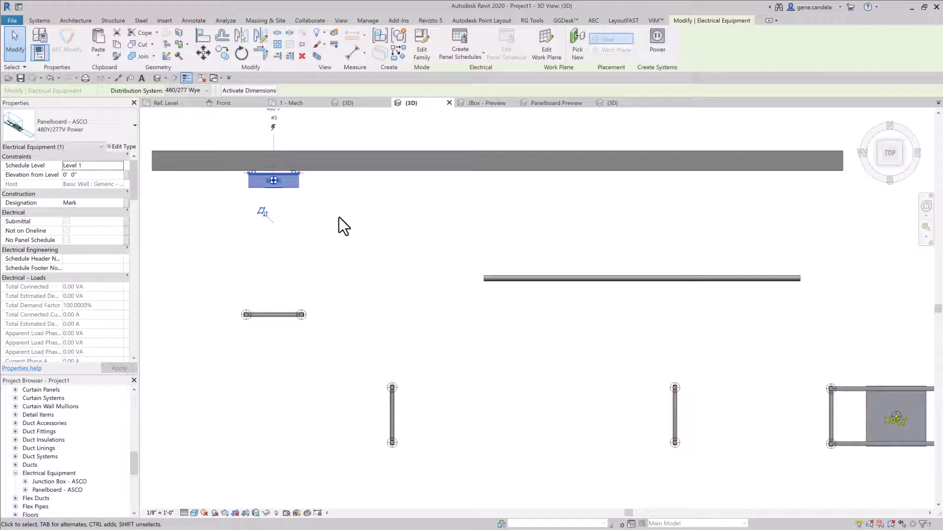
{"action": "left_click", "coordinate": [338, 217]}
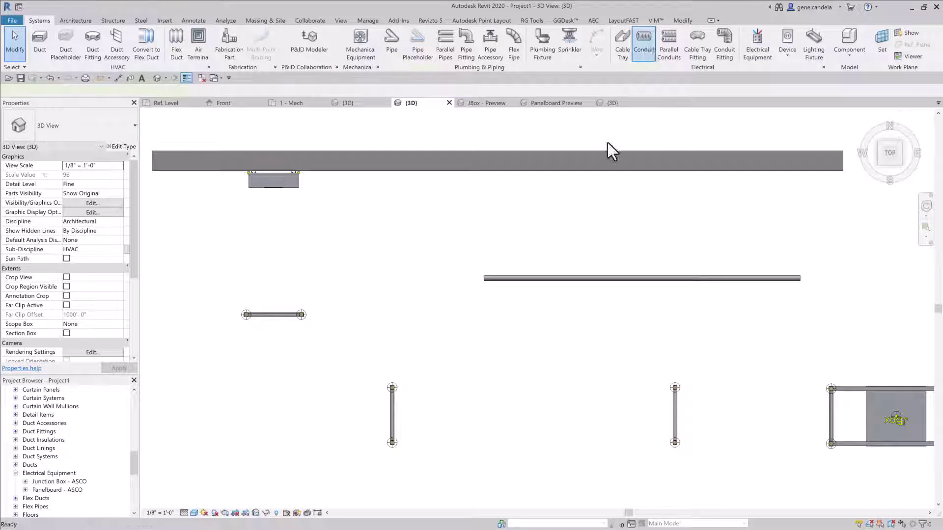
{"action": "left_click", "coordinate": [286, 181]}
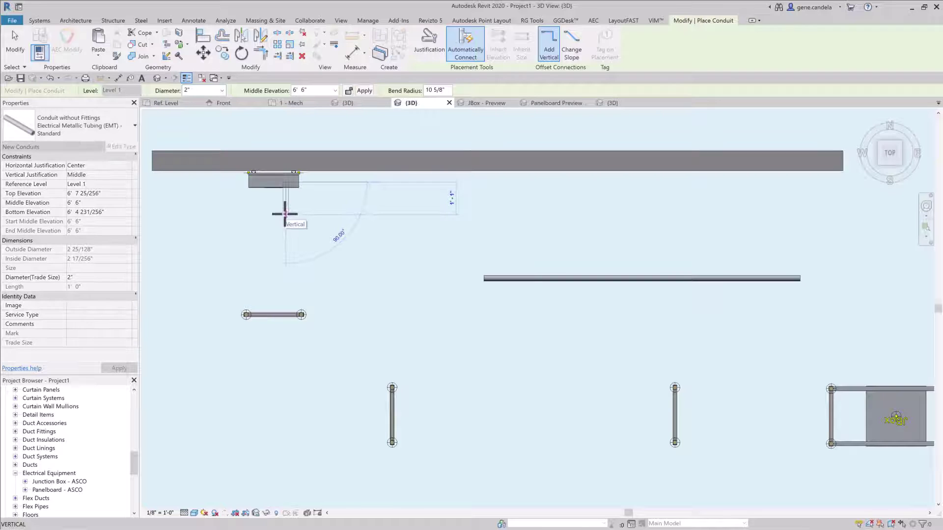
{"action": "left_click", "coordinate": [284, 242]}
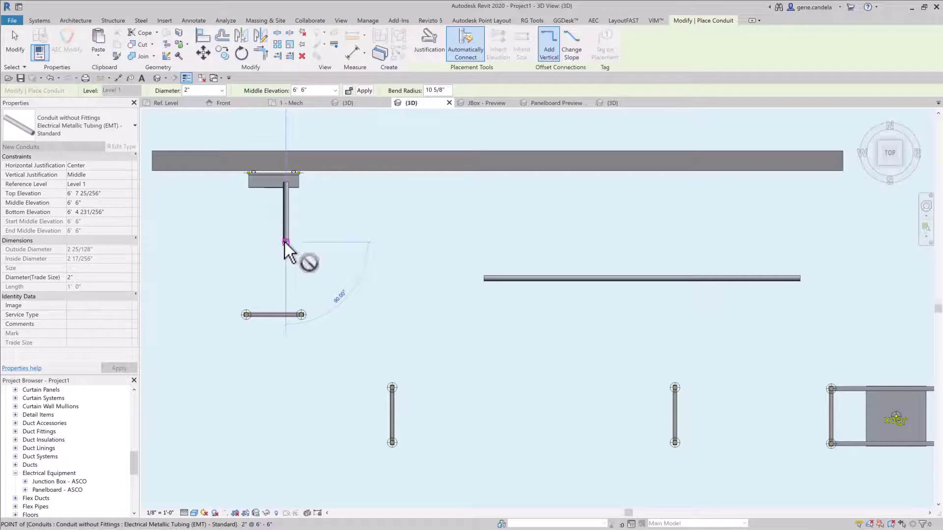
{"action": "key", "text": "Escape"}
{"action": "key", "text": "Escape"}
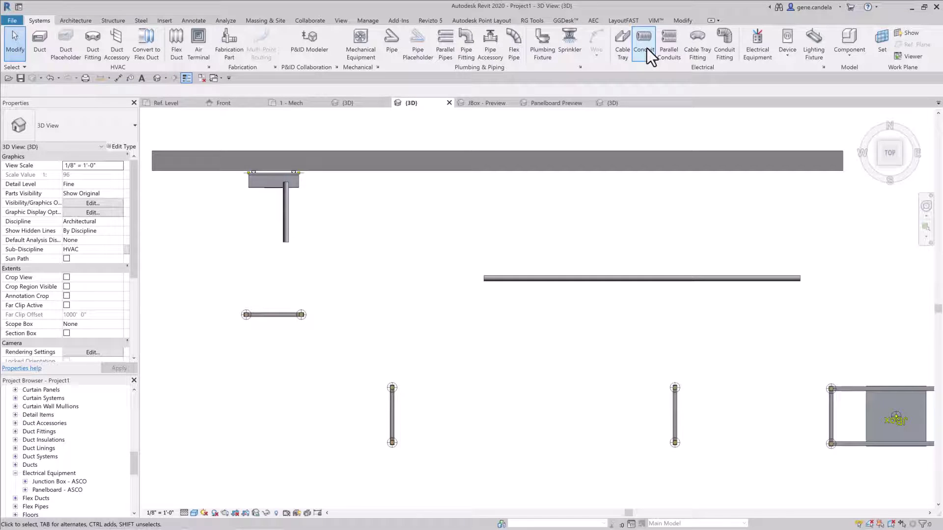
- Draw a second vertical conduit from the panelboard's surface connection with Middle Elevation 14' 0"
{"action": "left_click", "coordinate": [646, 48]}
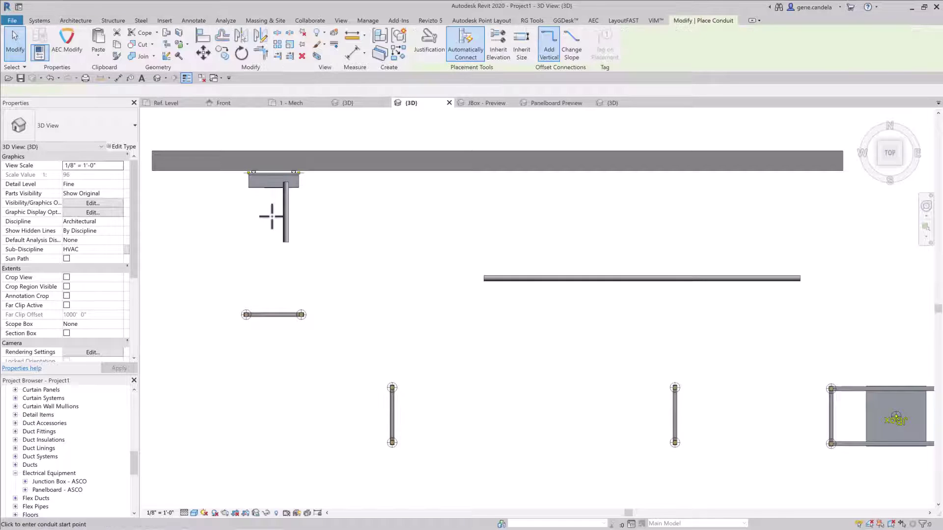
{"action": "left_click", "coordinate": [271, 186]}
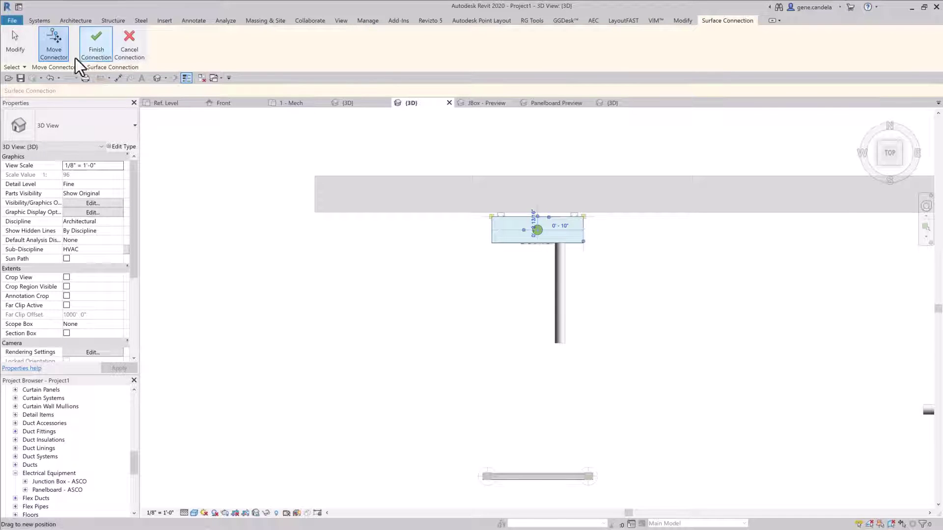
{"action": "left_click", "coordinate": [99, 49]}
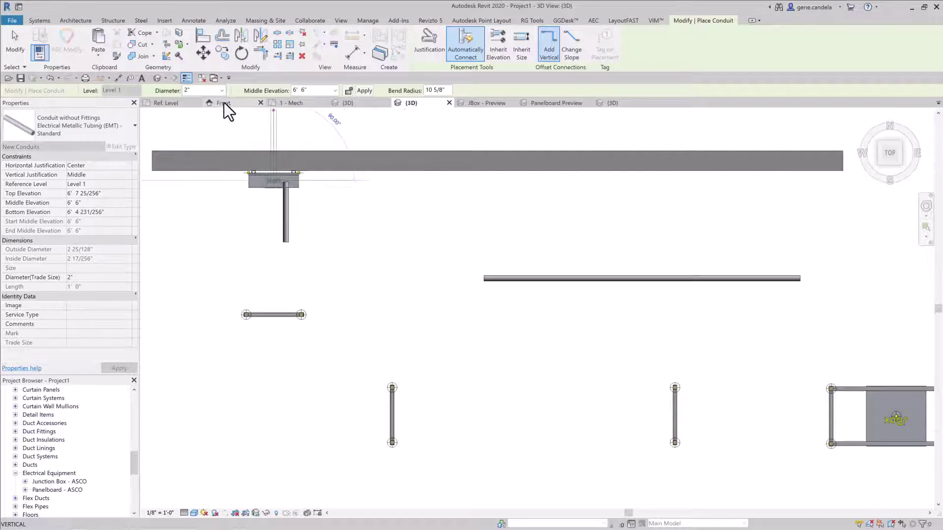
{"action": "left_click", "coordinate": [335, 91]}
{"action": "left_click", "coordinate": [304, 146]}
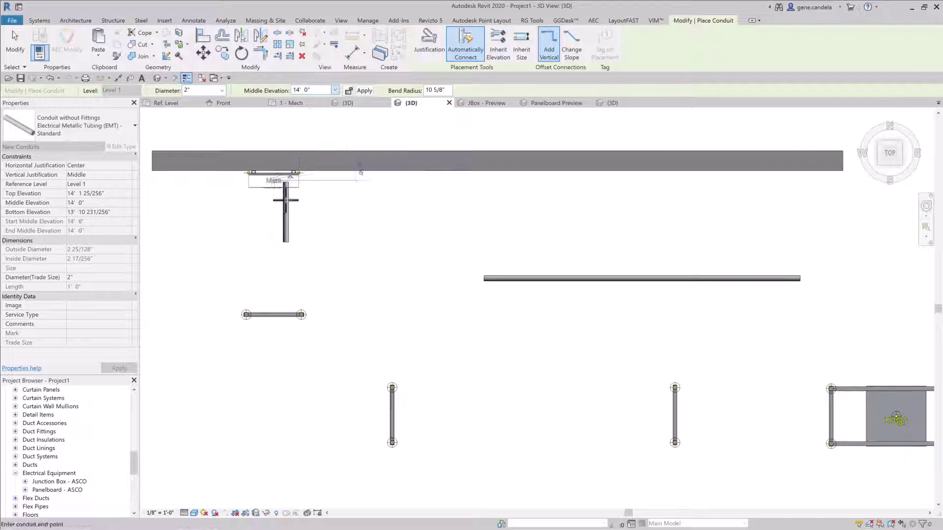
{"action": "left_click", "coordinate": [273, 284]}
{"action": "key", "text": "Escape"}
{"action": "key", "text": "Escape"}
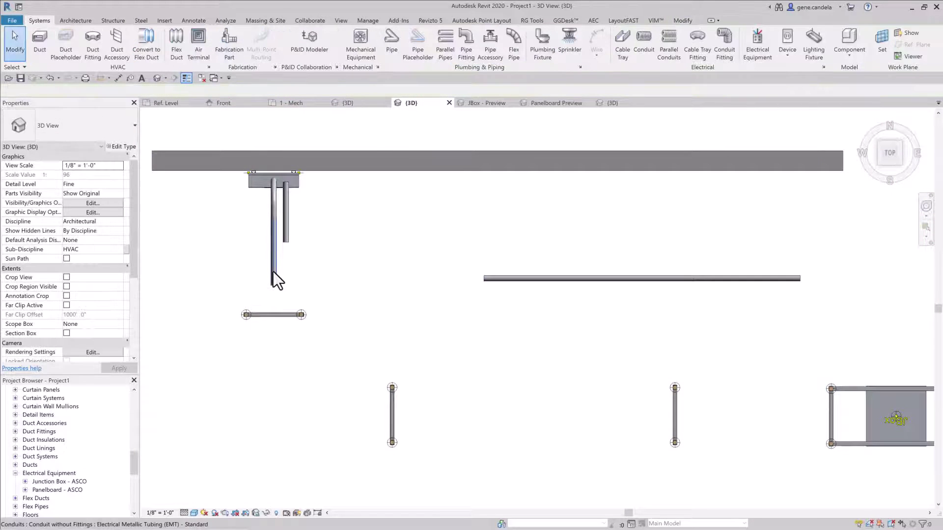
- Window-select the two trial vertical conduits under the panelboard and delete them
{"action": "left_click", "coordinate": [273, 272]}
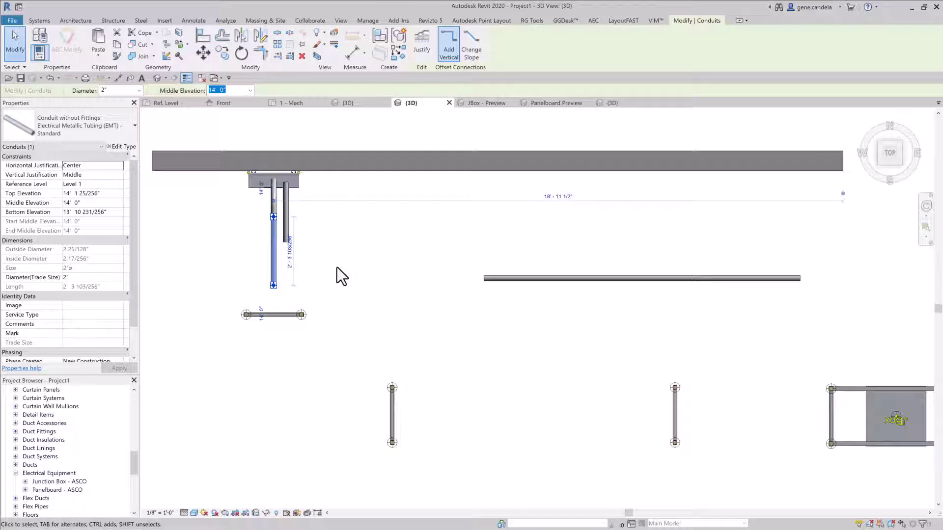
{"action": "key", "text": "Tab"}
{"action": "key", "text": "Escape"}
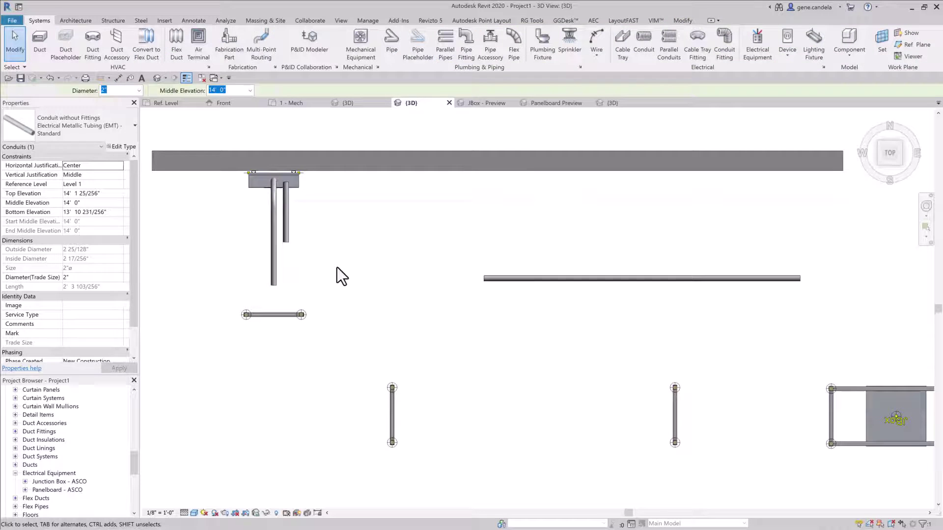
{"action": "left_click_drag", "start_coordinate": [246, 293], "coordinate": [316, 169]}
{"action": "key", "text": "Delete"}
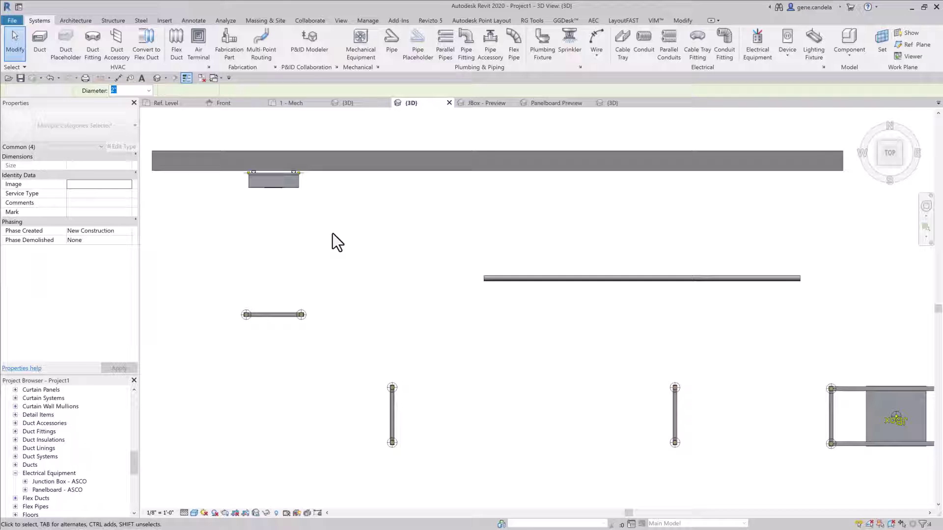
- Check the conduit connector in Panelboard - ASCO, then load it into Project1, overwriting the existing version
{"action": "left_click", "coordinate": [614, 102]}
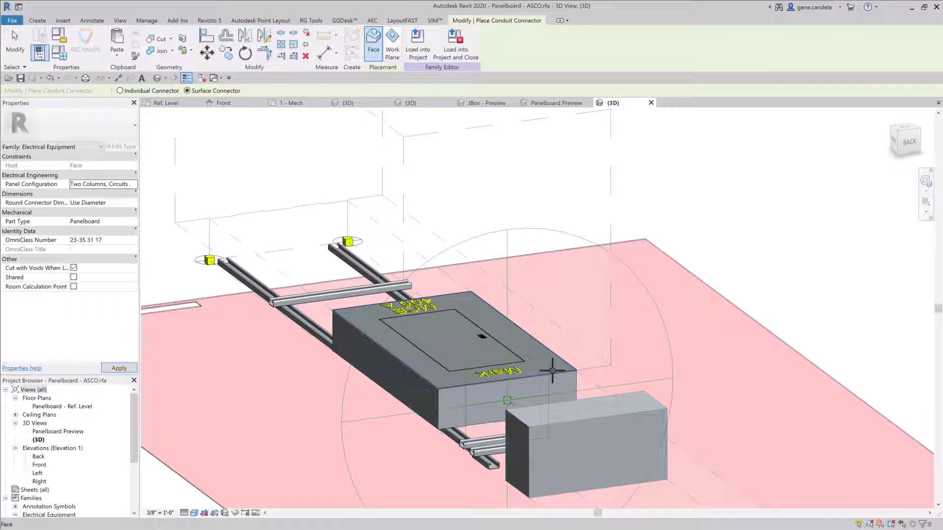
{"action": "left_click", "coordinate": [548, 368]}
{"action": "key", "text": "Escape"}
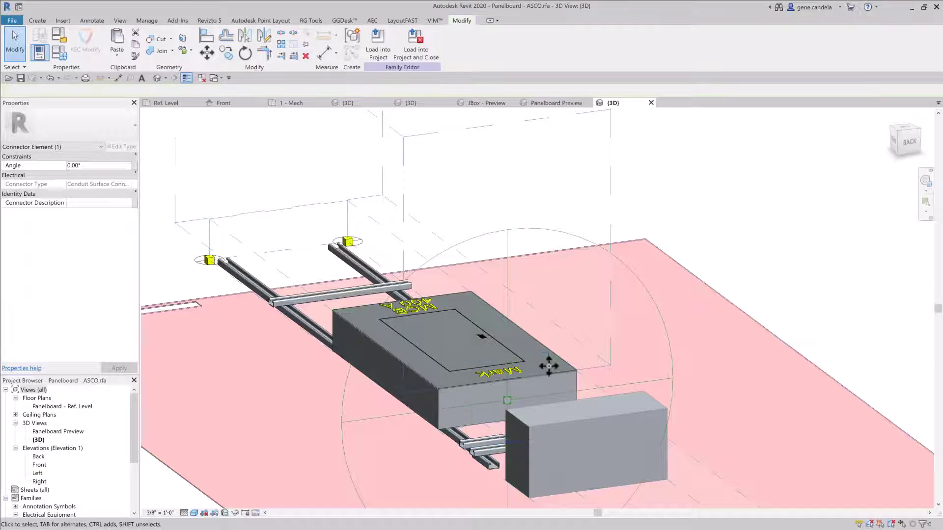
{"action": "left_click", "coordinate": [378, 50]}
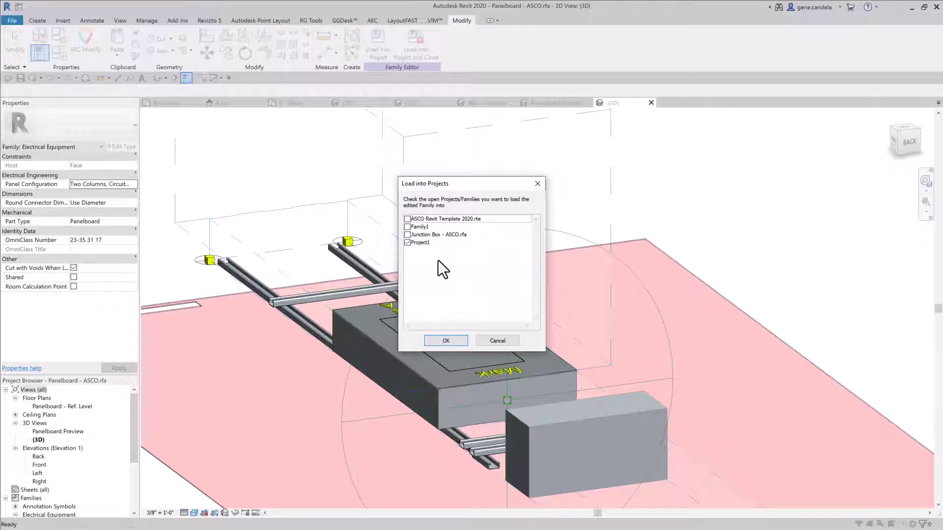
{"action": "left_click", "coordinate": [444, 338]}
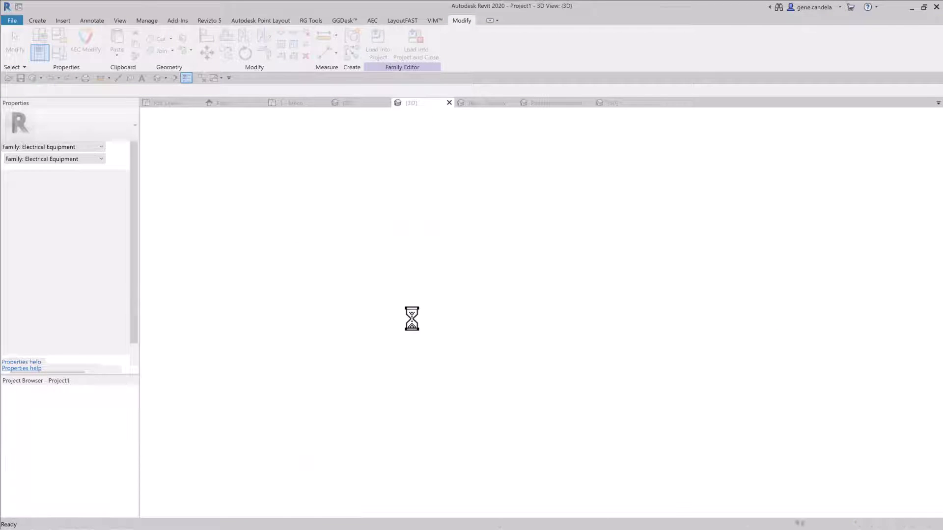
{"action": "left_click", "coordinate": [439, 248]}
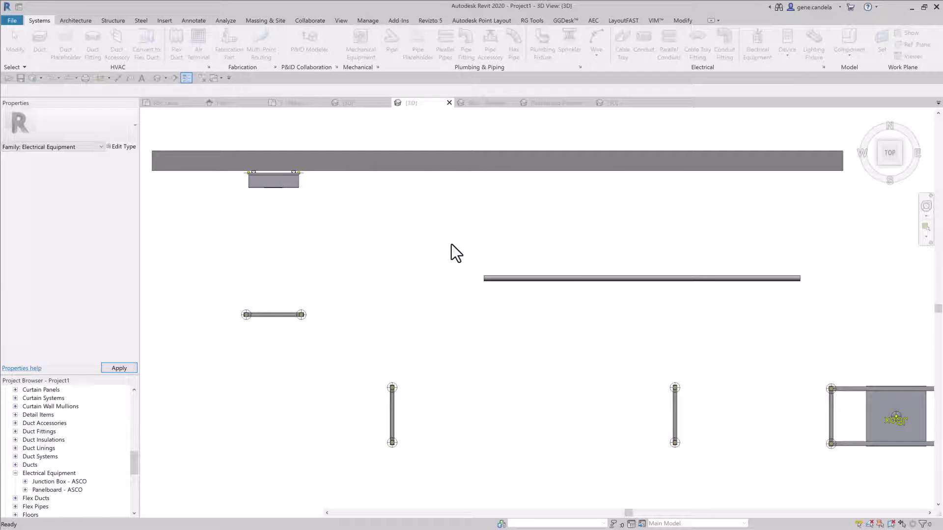
- Route a matching conduit from the right junction box to the panelboard with Middle Elevation 6' 6"
{"action": "left_click", "coordinate": [668, 279]}
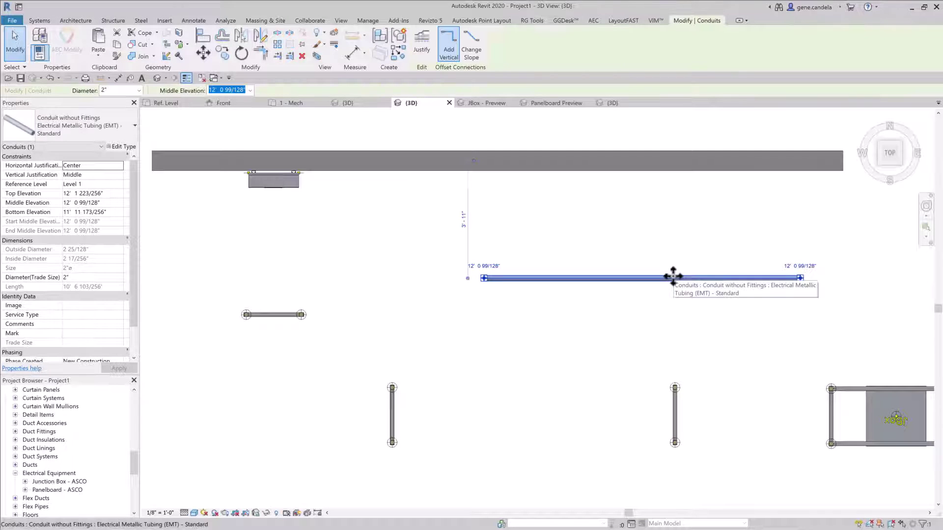
{"action": "right_click", "coordinate": [674, 278]}
{"action": "left_click", "coordinate": [697, 333]}
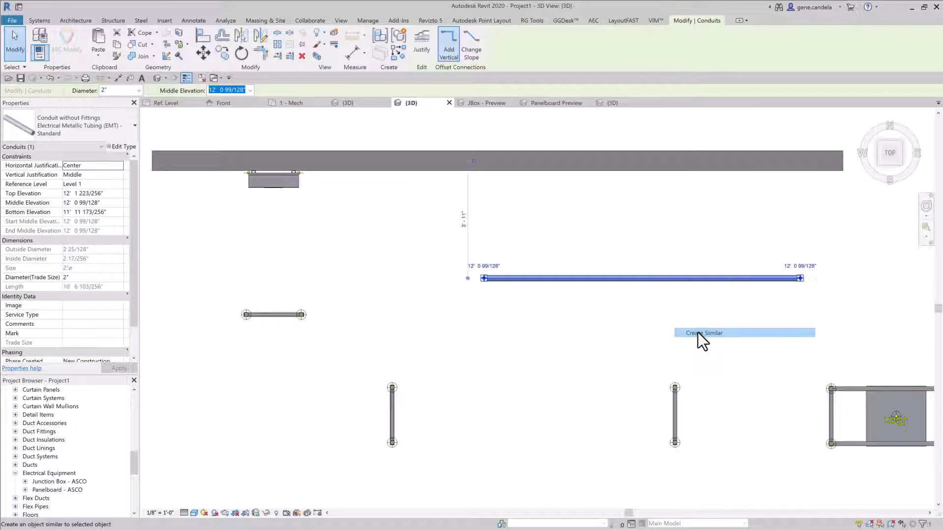
{"action": "left_click", "coordinate": [866, 400]}
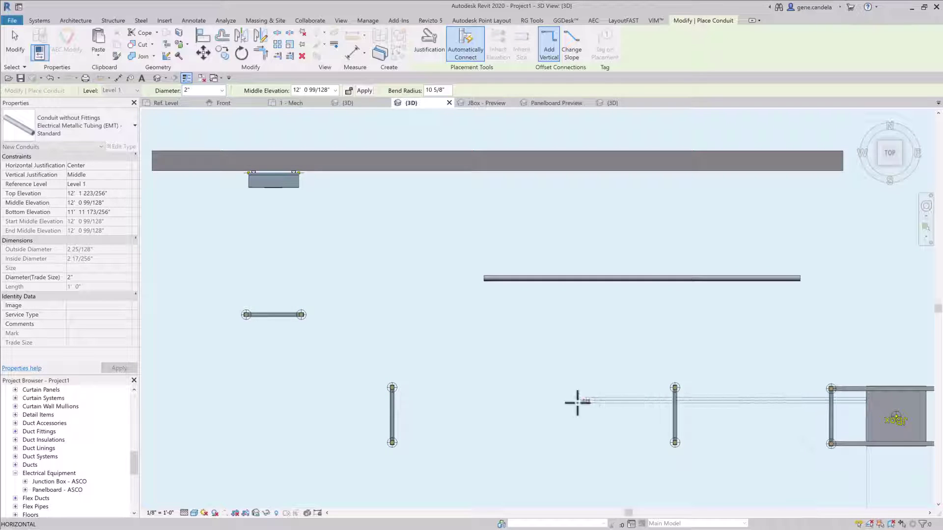
{"action": "left_click", "coordinate": [288, 400]}
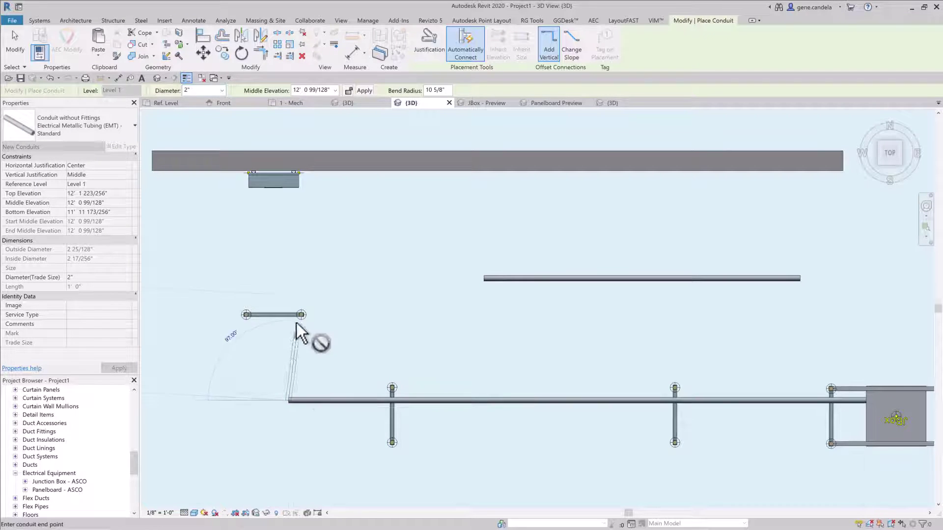
{"action": "left_click", "coordinate": [289, 181]}
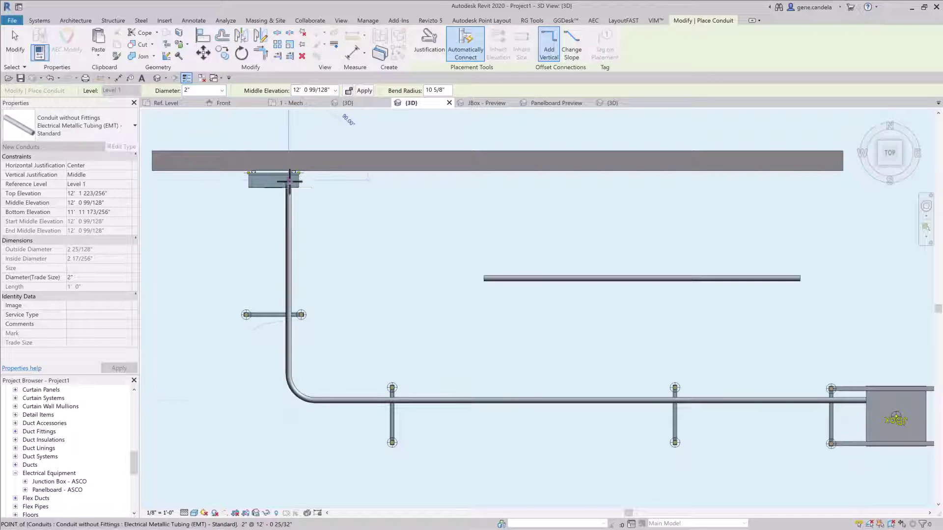
{"action": "left_click", "coordinate": [337, 91]}
{"action": "left_click", "coordinate": [317, 100]}
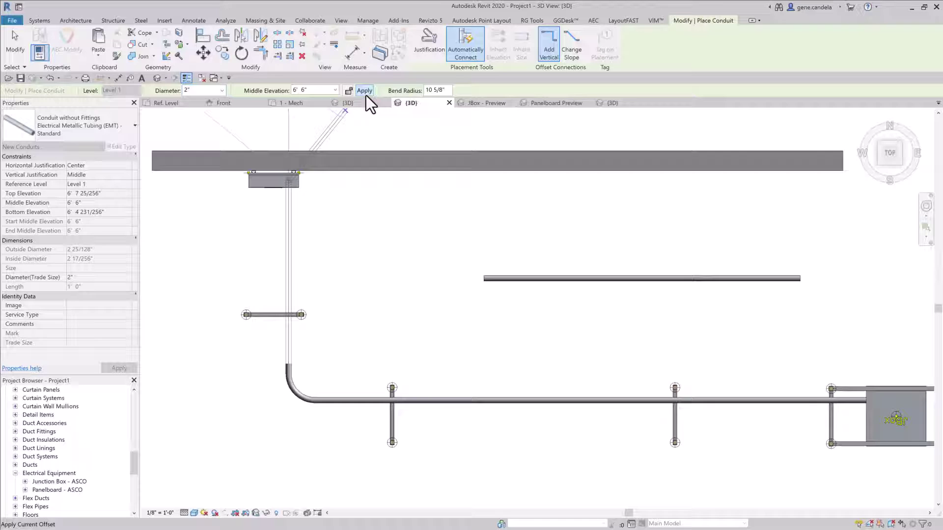
{"action": "left_click", "coordinate": [364, 90]}
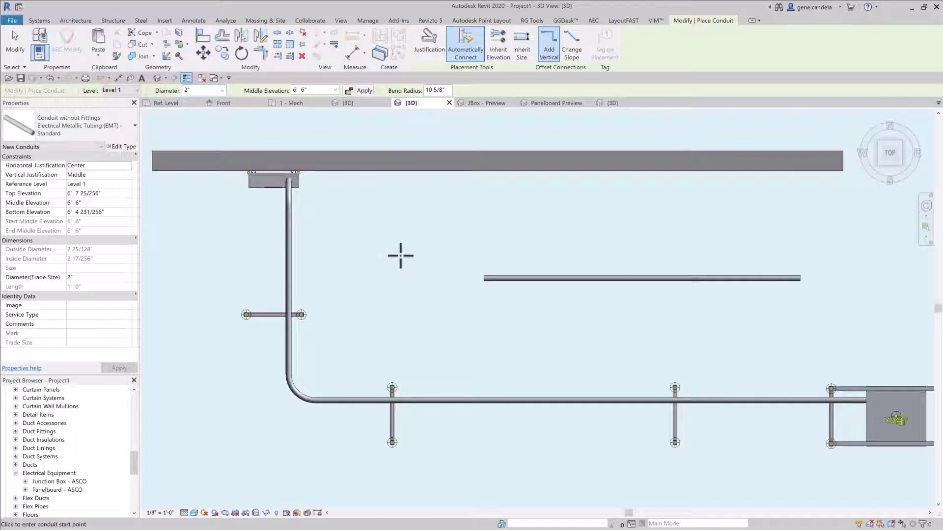
{"action": "key", "text": "Escape"}
- Nudge the lower horizontal conduit up and the vertical conduit right to line them up
{"action": "left_click", "coordinate": [527, 402]}
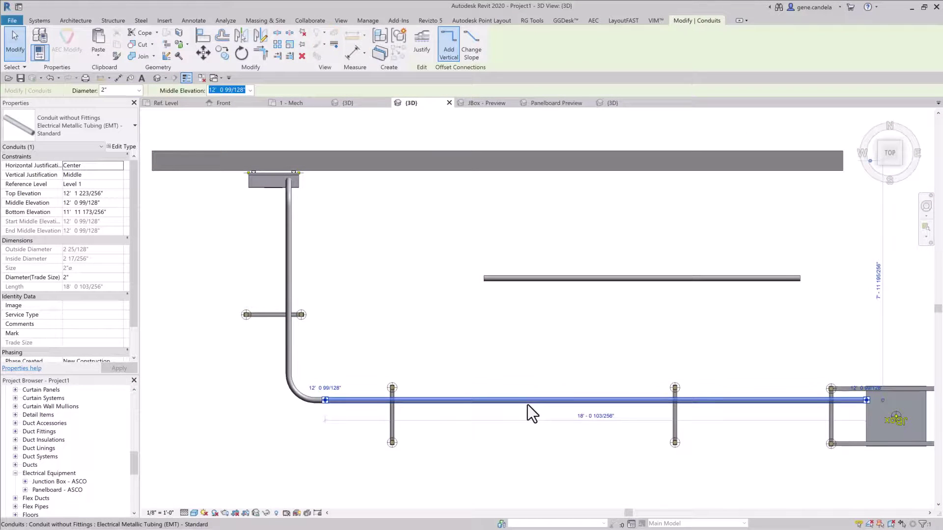
{"action": "key", "text": "Up"}
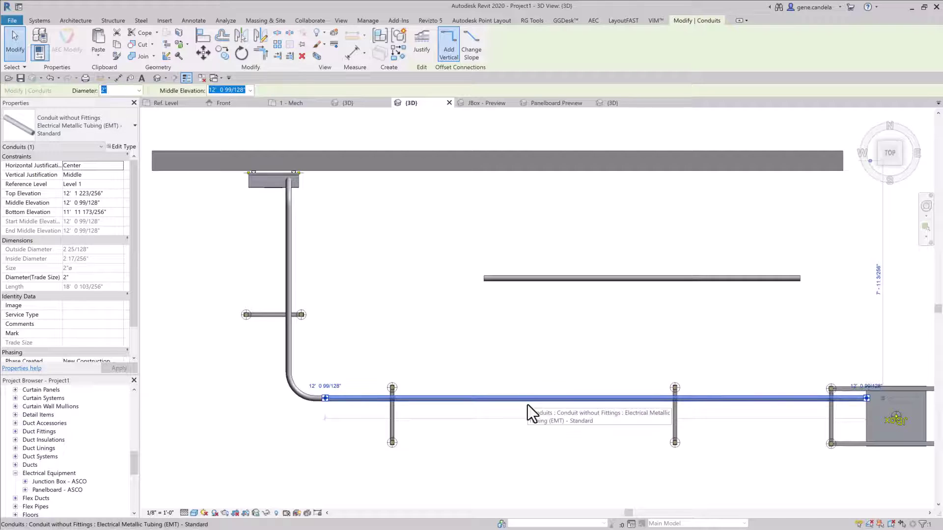
{"action": "left_click", "coordinate": [289, 258]}
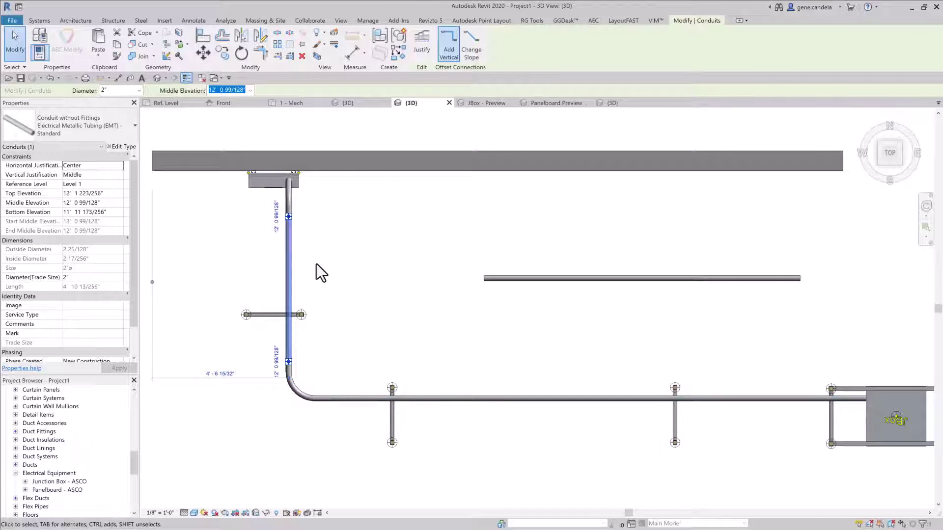
{"action": "key", "text": "Right"}
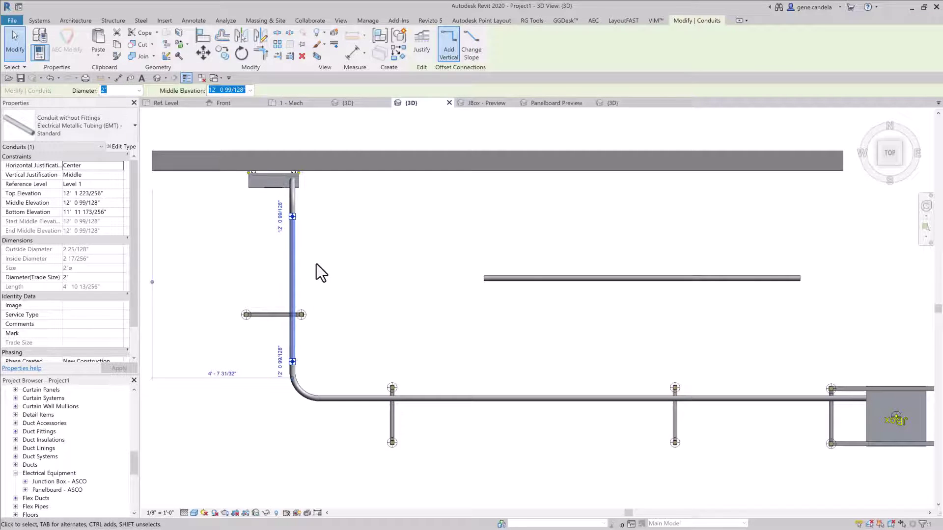
{"action": "key", "text": "Escape"}
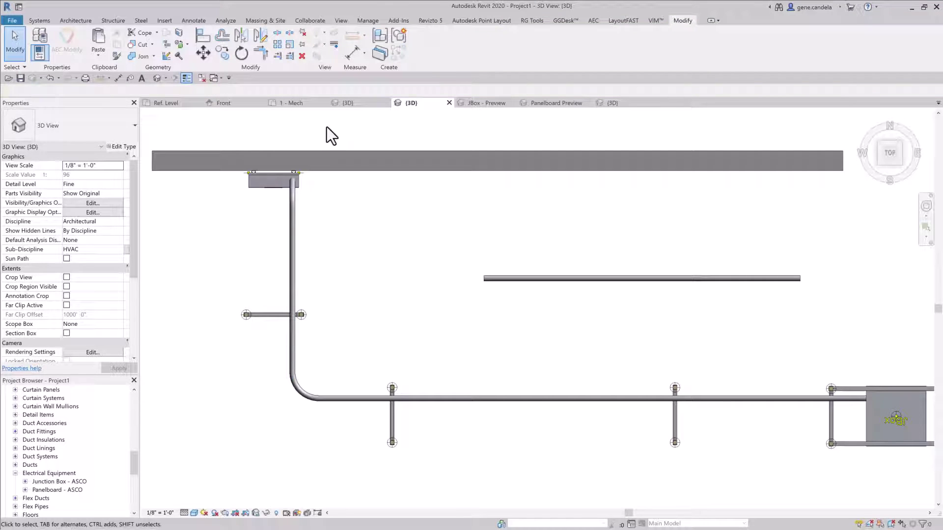
- Add parallel conduits along the existing bent run with Horizontal Number set to 2
{"action": "left_click", "coordinate": [42, 21]}
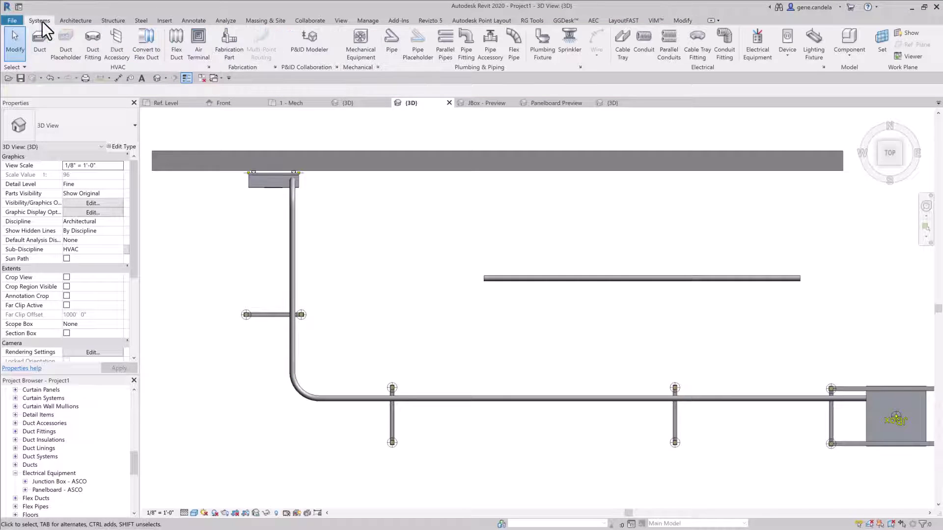
{"action": "left_click", "coordinate": [669, 43]}
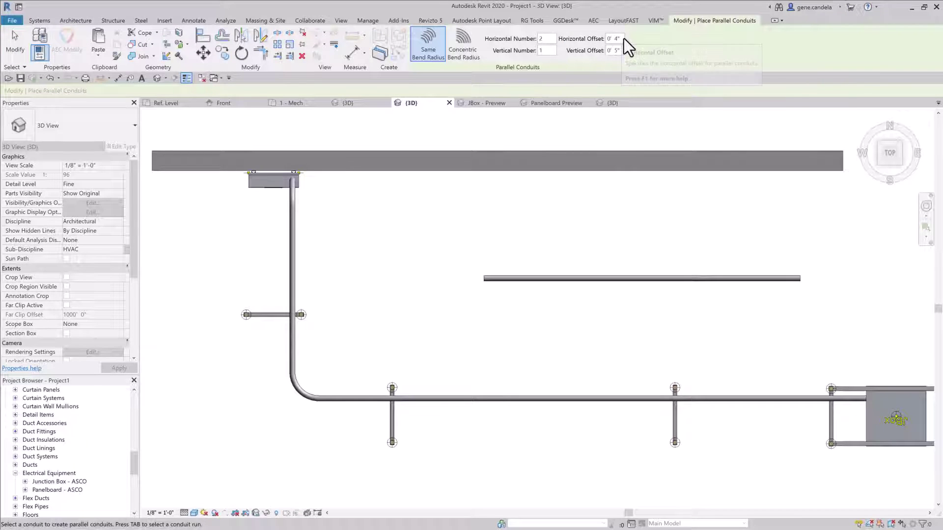
{"action": "left_click", "coordinate": [546, 39]}
{"action": "type", "text": "2"}
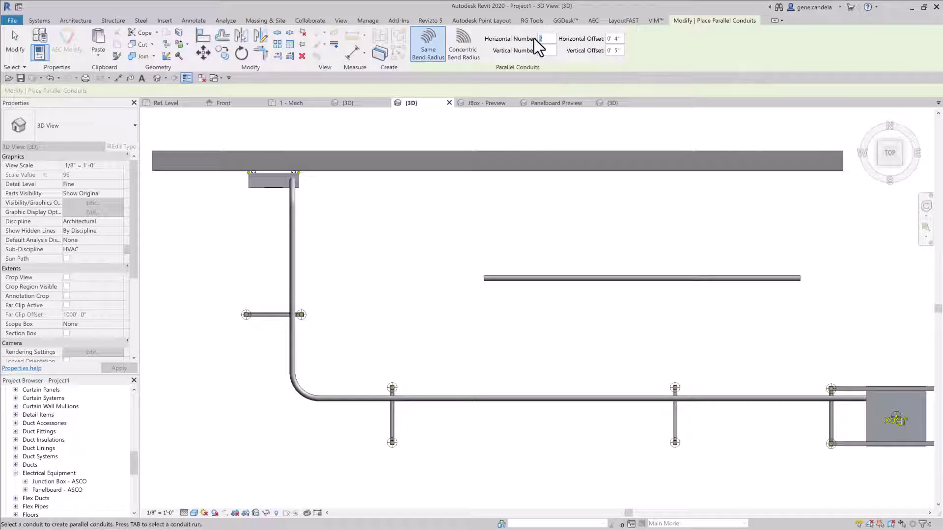
{"action": "left_click", "coordinate": [496, 401]}
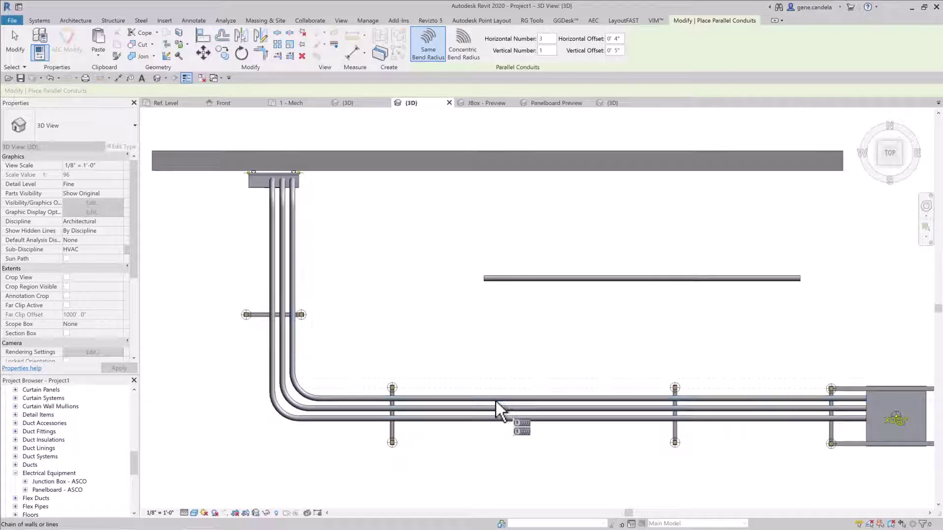
{"action": "scroll", "coordinate": [517, 363], "scroll_direction": "down", "scroll_amount": 2}
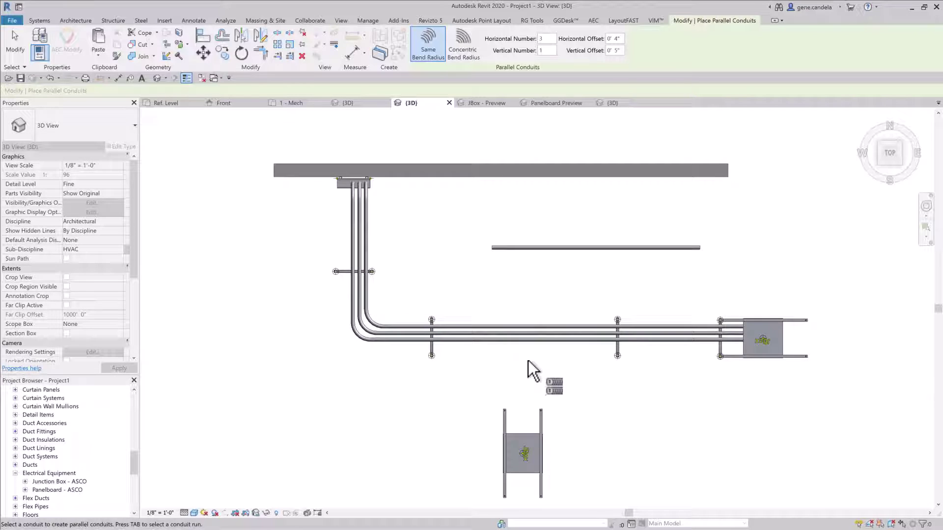
{"action": "scroll", "coordinate": [528, 360], "scroll_direction": "up", "scroll_amount": 2}
- Route a matching conduit from the lower junction box up, left and into the panelboard at Middle Elevation 6' 6"
{"action": "key", "text": "Escape"}
{"action": "left_click", "coordinate": [588, 333]}
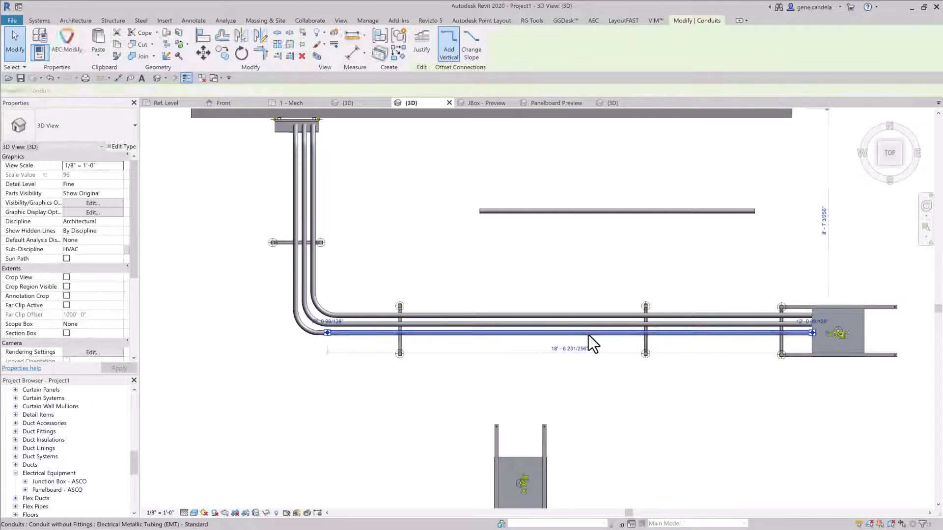
{"action": "right_click", "coordinate": [588, 335]}
{"action": "left_click", "coordinate": [628, 193]}
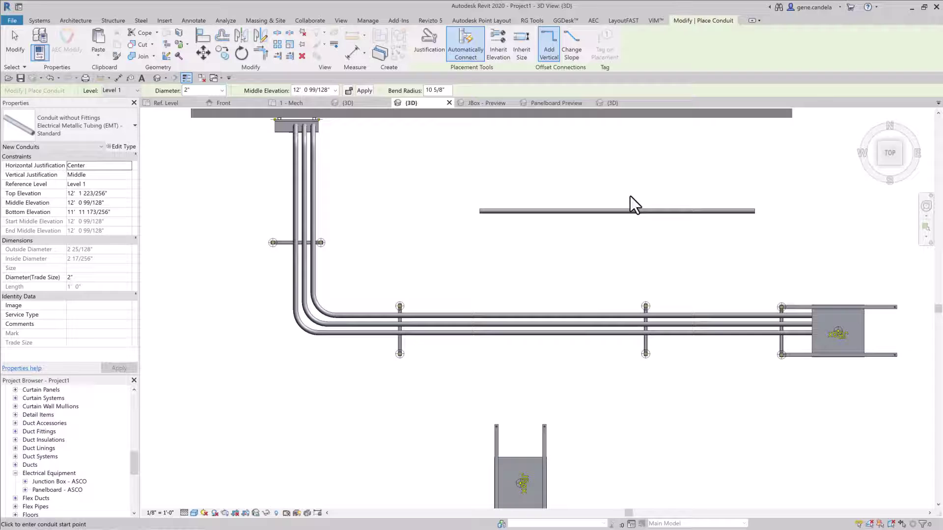
{"action": "left_click", "coordinate": [537, 457]}
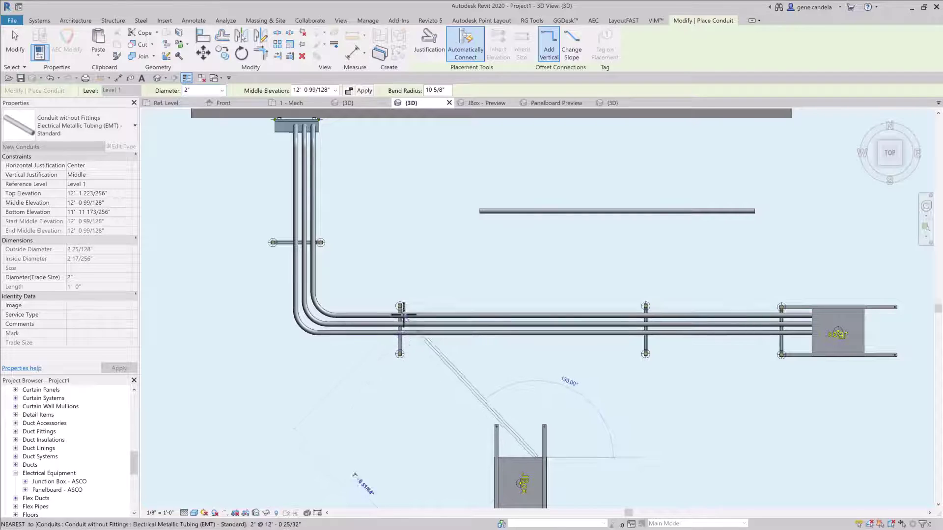
{"action": "left_click", "coordinate": [538, 340]}
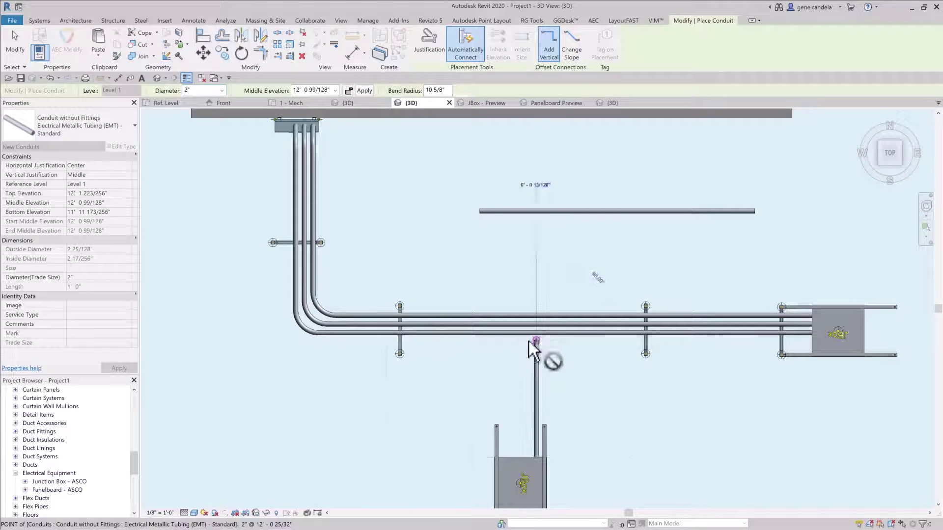
{"action": "left_click", "coordinate": [287, 339]}
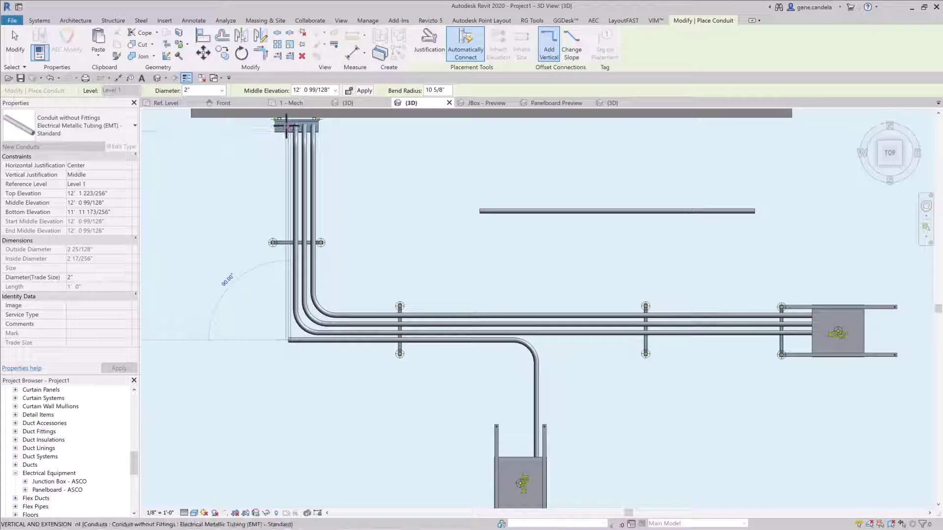
{"action": "left_click", "coordinate": [286, 126]}
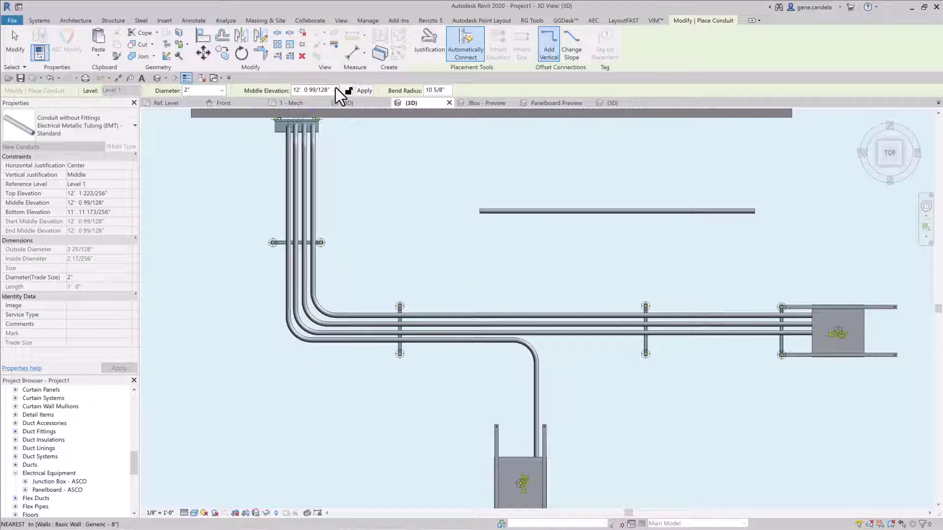
{"action": "left_click", "coordinate": [336, 90]}
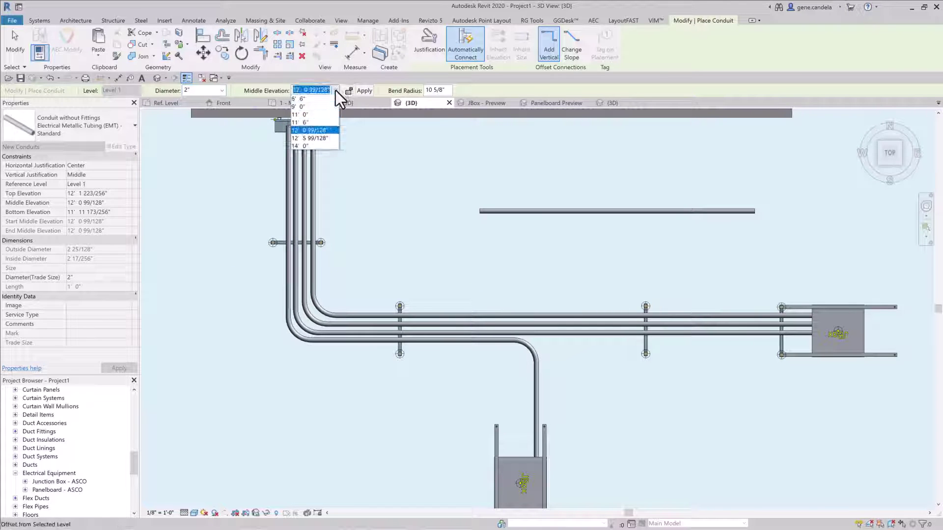
{"action": "left_click", "coordinate": [311, 101]}
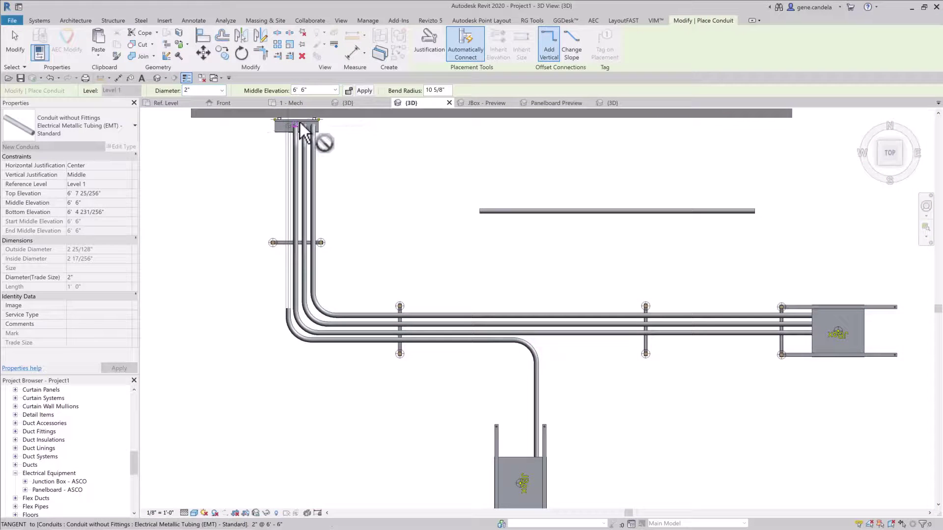
{"action": "left_click", "coordinate": [366, 91]}
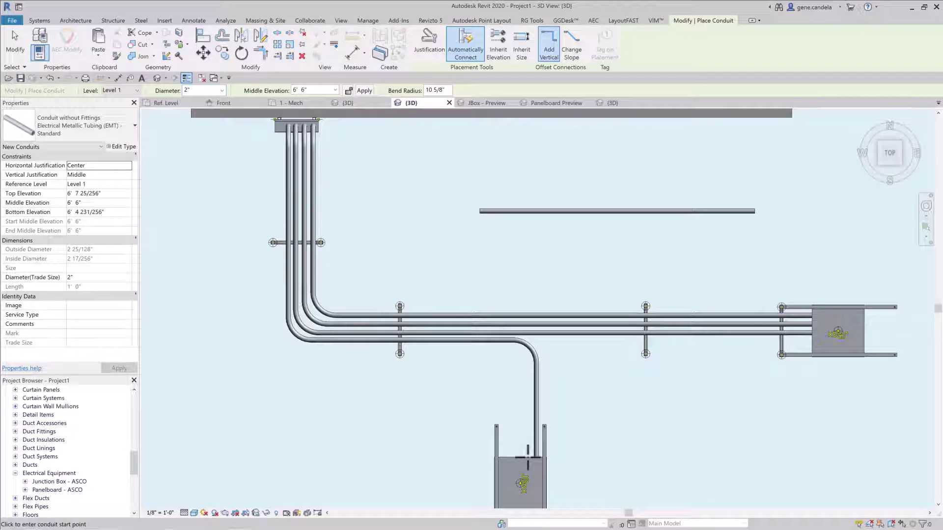
- Add a parallel conduit beside the whole new conduit chain to the lower junction box
{"action": "left_click", "coordinate": [39, 20]}
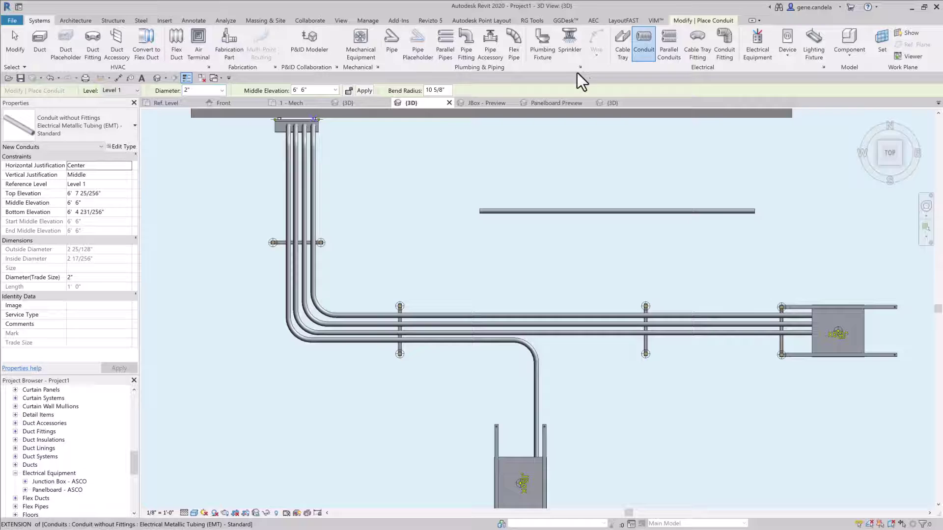
{"action": "left_click", "coordinate": [665, 46]}
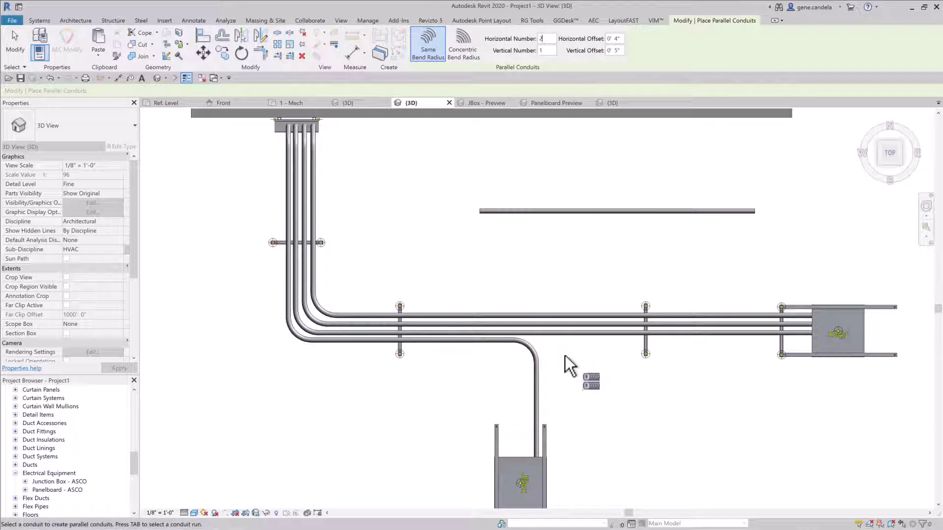
{"action": "key", "text": "Tab"}
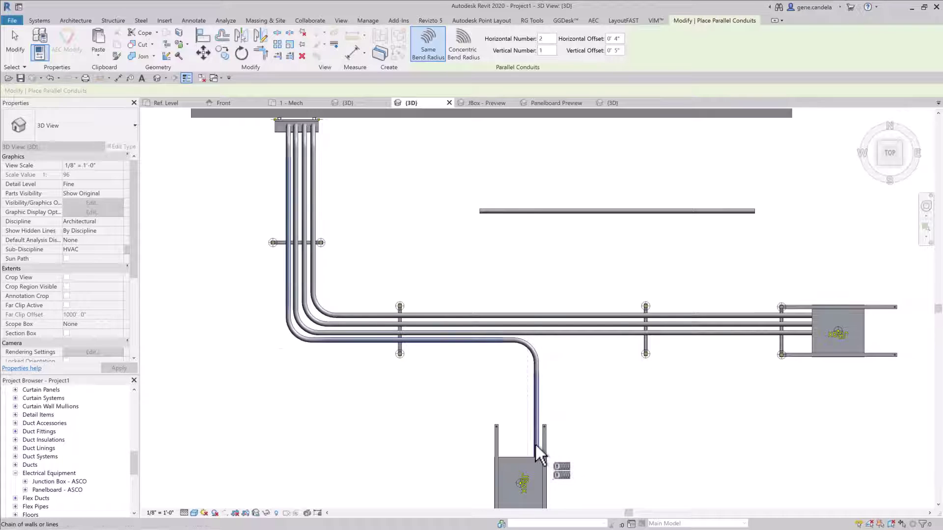
{"action": "left_click", "coordinate": [535, 446]}
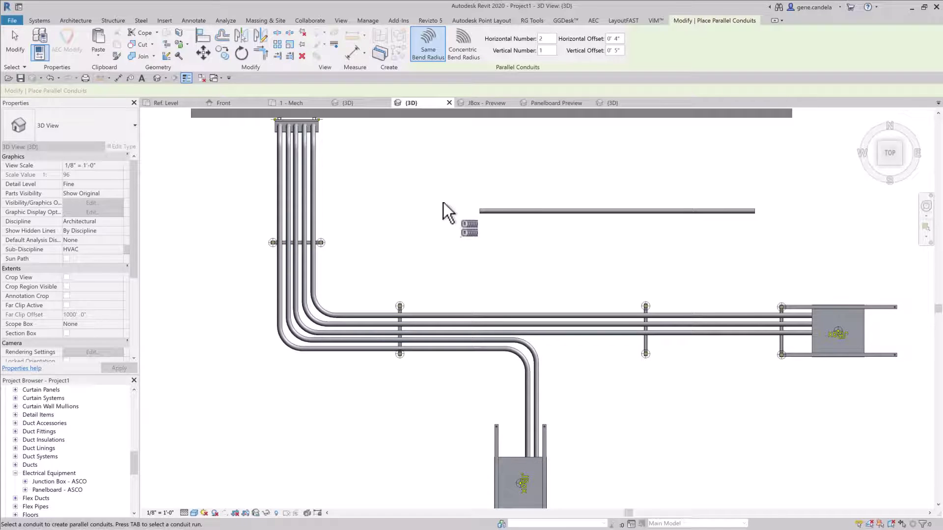
{"action": "key", "text": "Escape"}
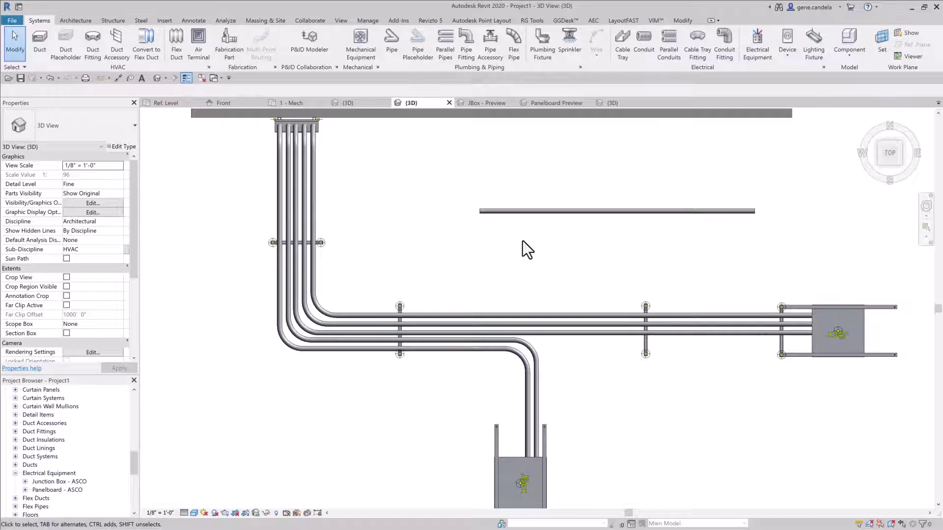
- Bring the panelboard top into view and select its conduit coupling for Create Similar
{"action": "middle_click_drag", "start_coordinate": [522, 240], "coordinate": [568, 356]}
{"action": "mouse_move", "coordinate": [560, 265]}
{"action": "middle_mouse_down"}
{"action": "mouse_move", "coordinate": [584, 340]}
{"action": "mouse_move", "coordinate": [578, 456]}
{"action": "middle_mouse_up"}
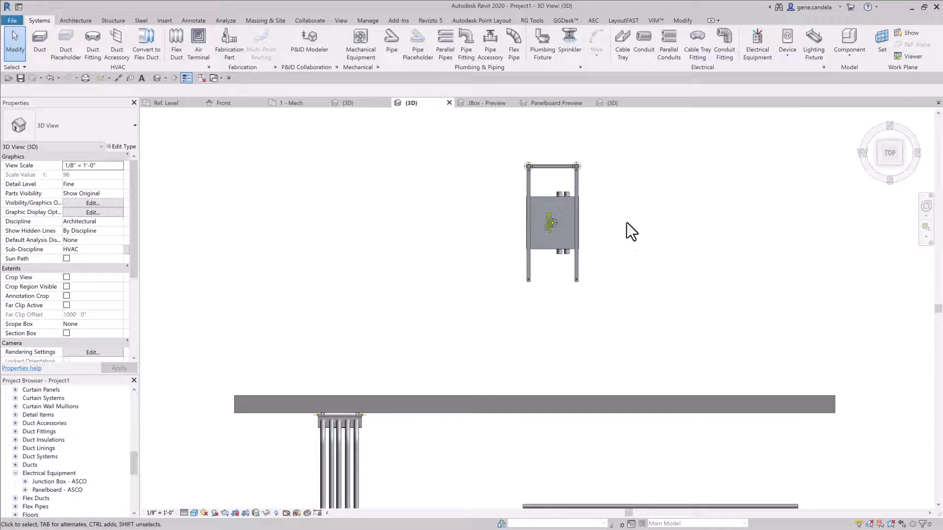
{"action": "middle_click_drag", "start_coordinate": [627, 232], "coordinate": [631, 413]}
{"action": "mouse_move", "coordinate": [630, 272]}
{"action": "middle_mouse_down"}
{"action": "mouse_move", "coordinate": [632, 349]}
{"action": "mouse_move", "coordinate": [610, 404]}
{"action": "mouse_move", "coordinate": [606, 385]}
{"action": "middle_mouse_up"}
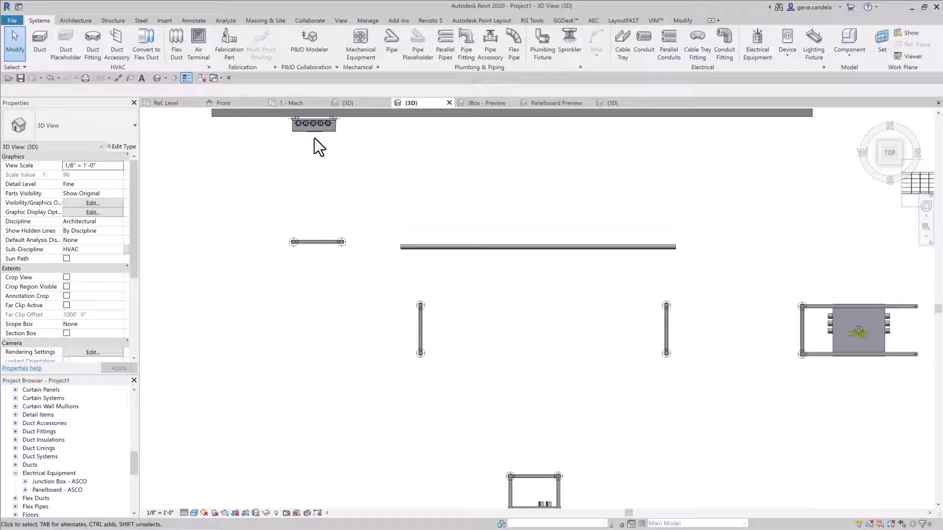
{"action": "scroll", "coordinate": [323, 126], "scroll_direction": "up", "scroll_amount": 5}
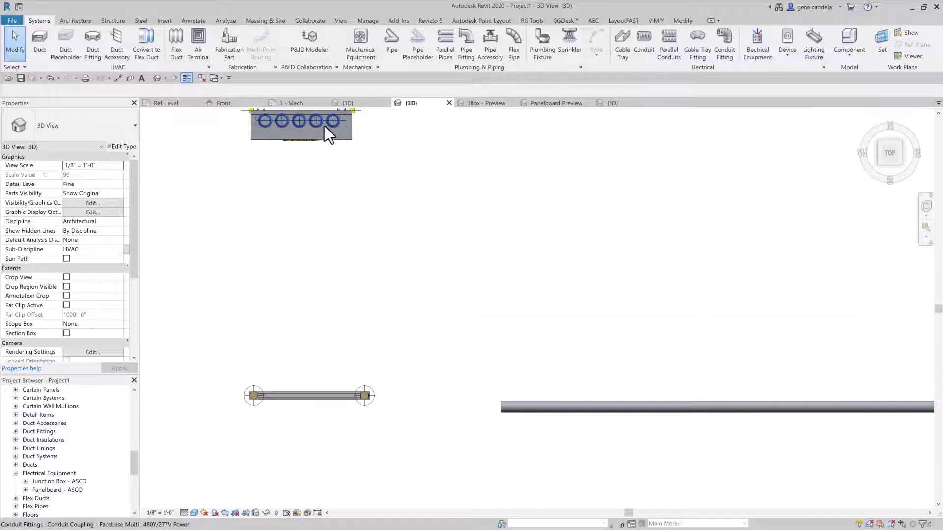
{"action": "left_click", "coordinate": [332, 140]}
{"action": "middle_click_drag", "start_coordinate": [311, 242], "coordinate": [311, 269], "text": "shift"}
{"action": "scroll", "coordinate": [330, 236], "scroll_direction": "up", "scroll_amount": 3}
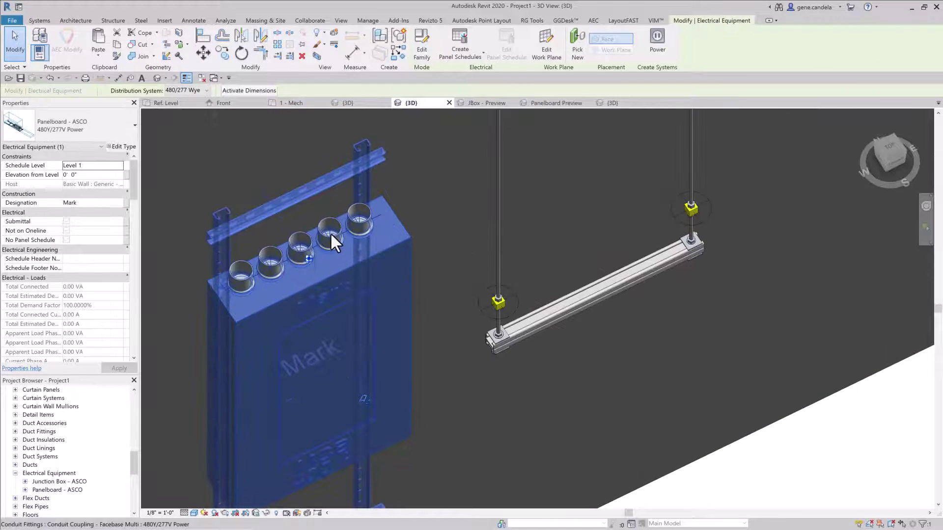
{"action": "left_click", "coordinate": [334, 235]}
{"action": "right_click", "coordinate": [334, 234]}
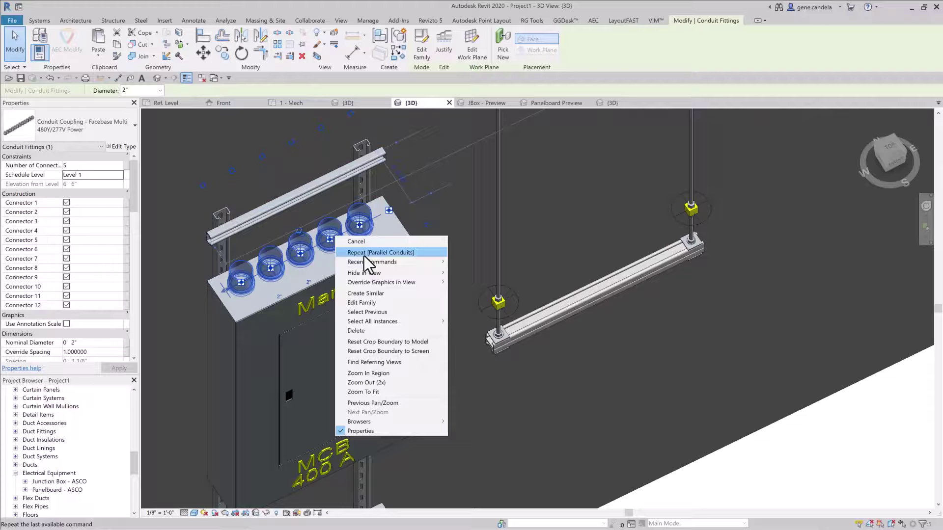
- Place one more facebase coupling on the panelboard top beside the existing five and inspect it
{"action": "left_click", "coordinate": [372, 293]}
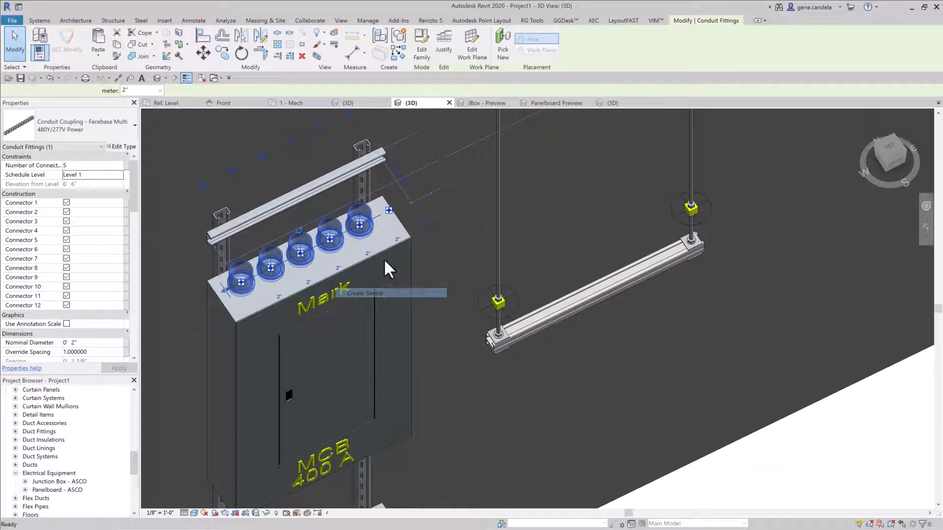
{"action": "left_click", "coordinate": [391, 233]}
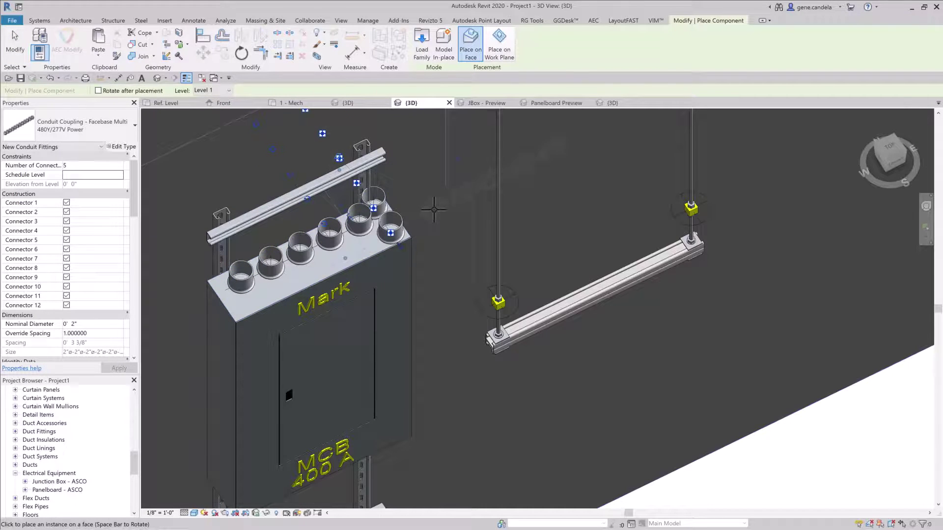
{"action": "key", "text": "Escape"}
{"action": "key", "text": "Escape"}
{"action": "left_click", "coordinate": [395, 229]}
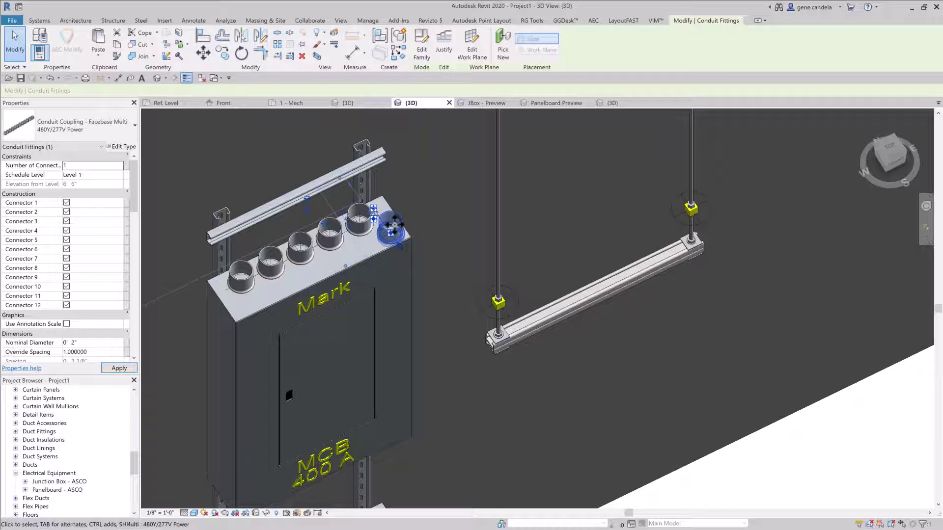
{"action": "left_click", "coordinate": [427, 216]}
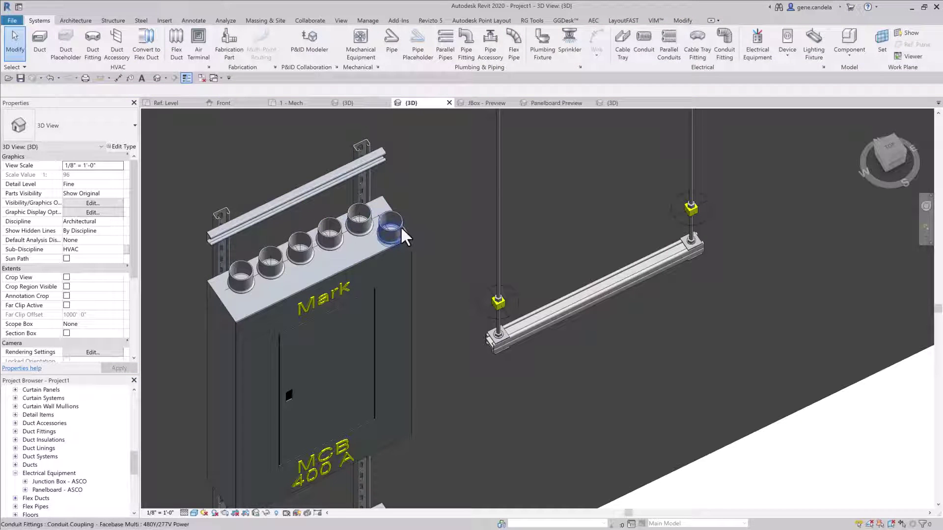
{"action": "left_click", "coordinate": [430, 218]}
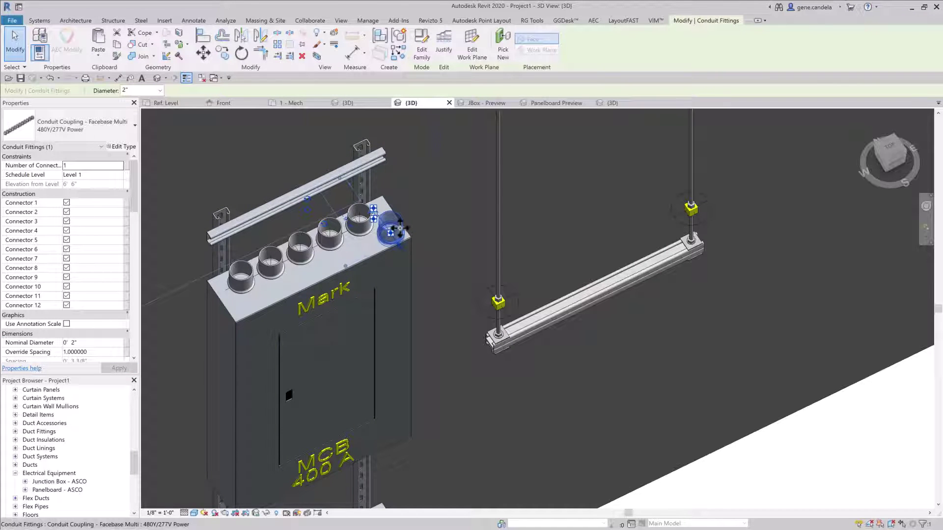
{"action": "left_click", "coordinate": [426, 234]}
- Switch to the Top view and frame the panelboard, conduit racks and junction boxes
{"action": "scroll", "coordinate": [657, 343], "scroll_direction": "down", "scroll_amount": 5}
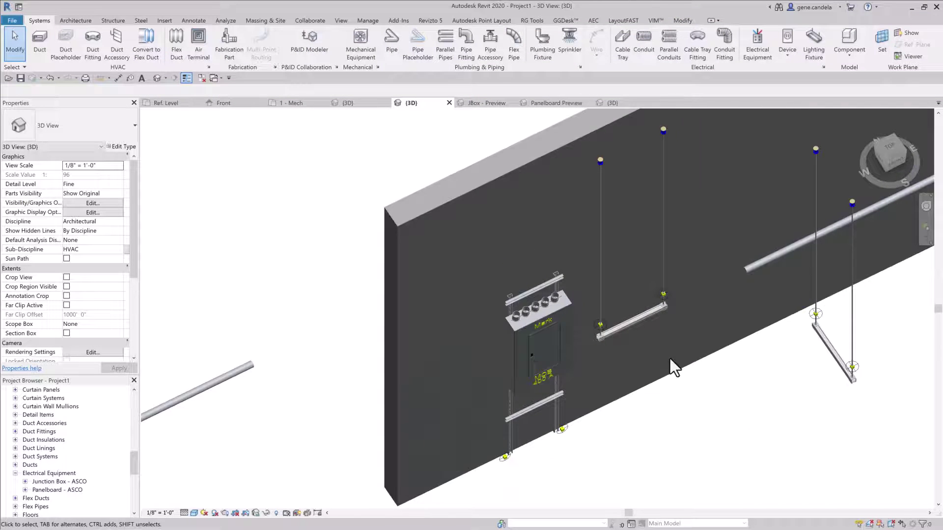
{"action": "middle_click_drag", "start_coordinate": [669, 358], "coordinate": [609, 343]}
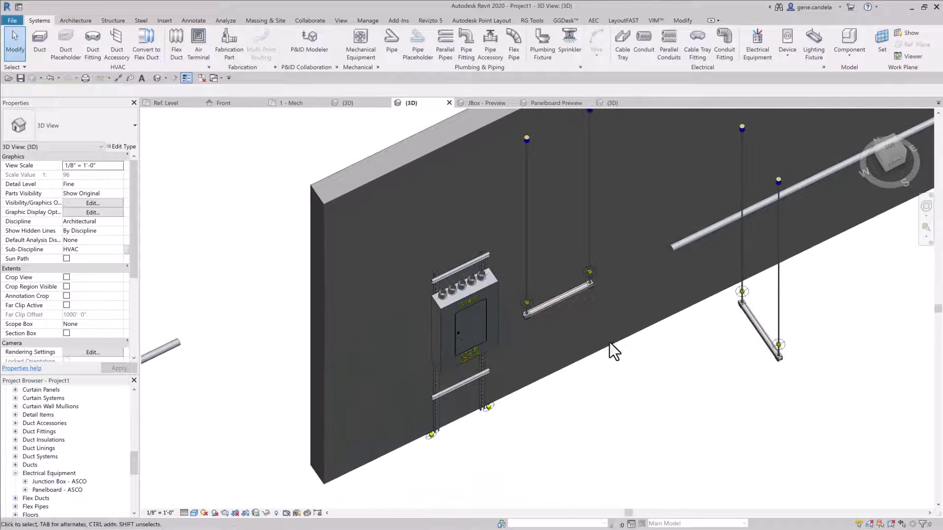
{"action": "left_click", "coordinate": [891, 149]}
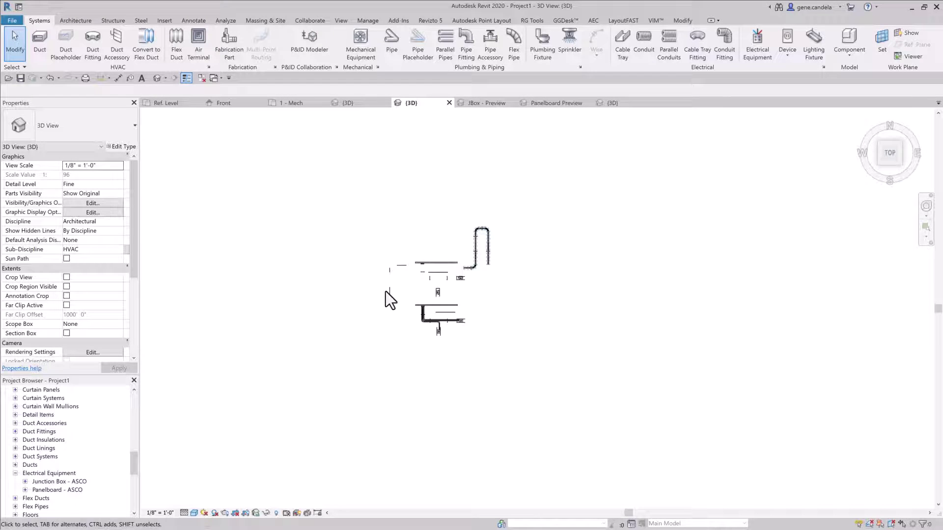
{"action": "scroll", "coordinate": [454, 290], "scroll_direction": "up", "scroll_amount": 6}
{"action": "middle_click_drag", "start_coordinate": [408, 267], "coordinate": [566, 316]}
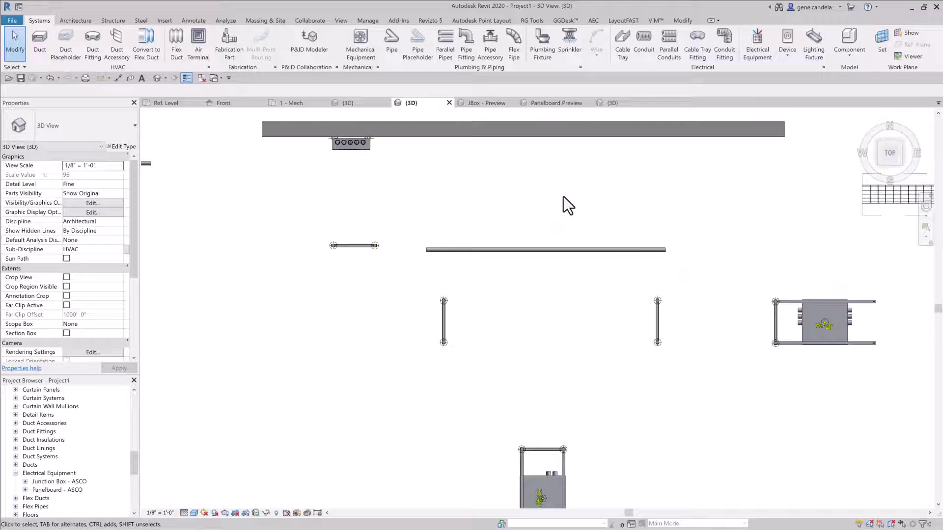
- Try Create Similar on the horizontal conduit twice, cancelling the placement each time
{"action": "left_click", "coordinate": [626, 250]}
{"action": "right_click", "coordinate": [637, 249]}
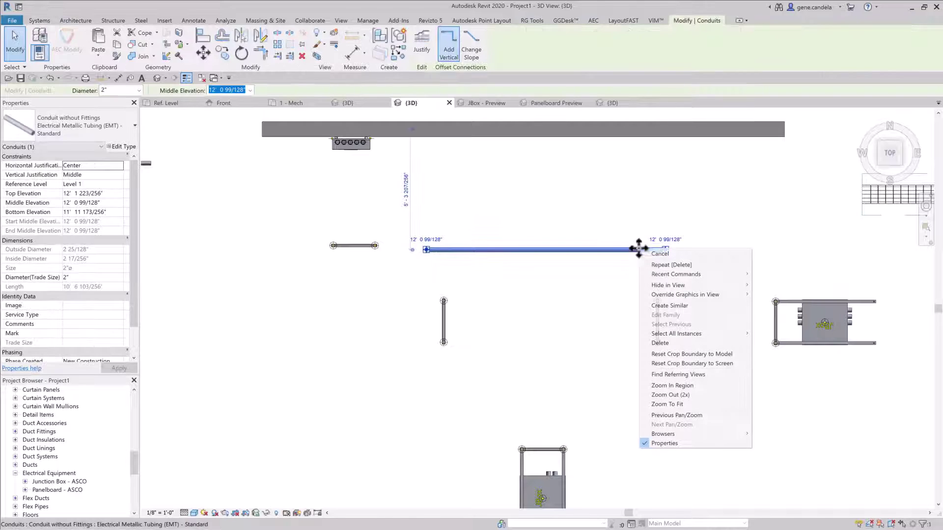
{"action": "left_click", "coordinate": [669, 305]}
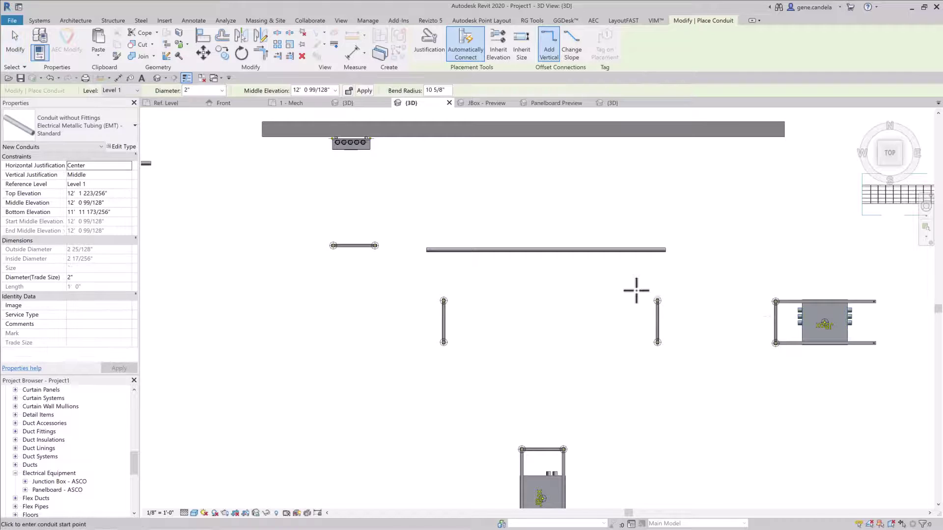
{"action": "key", "text": "Escape"}
{"action": "left_click", "coordinate": [618, 254]}
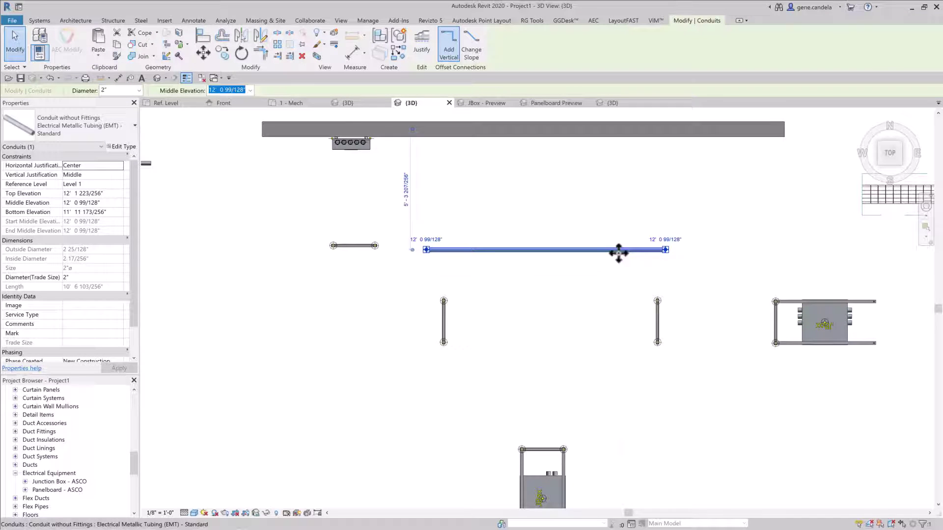
{"action": "right_click", "coordinate": [617, 254]}
{"action": "left_click", "coordinate": [658, 309]}
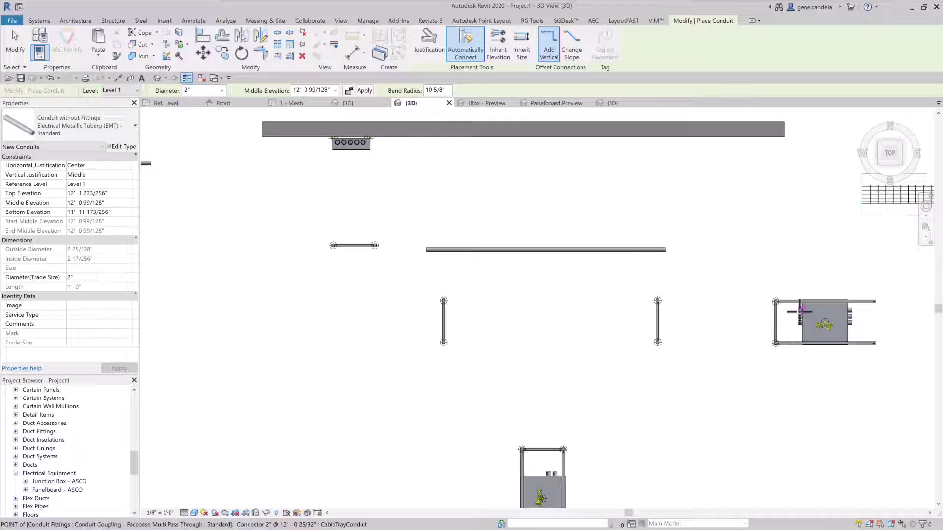
{"action": "key", "text": "Escape"}
{"action": "key", "text": "Escape"}
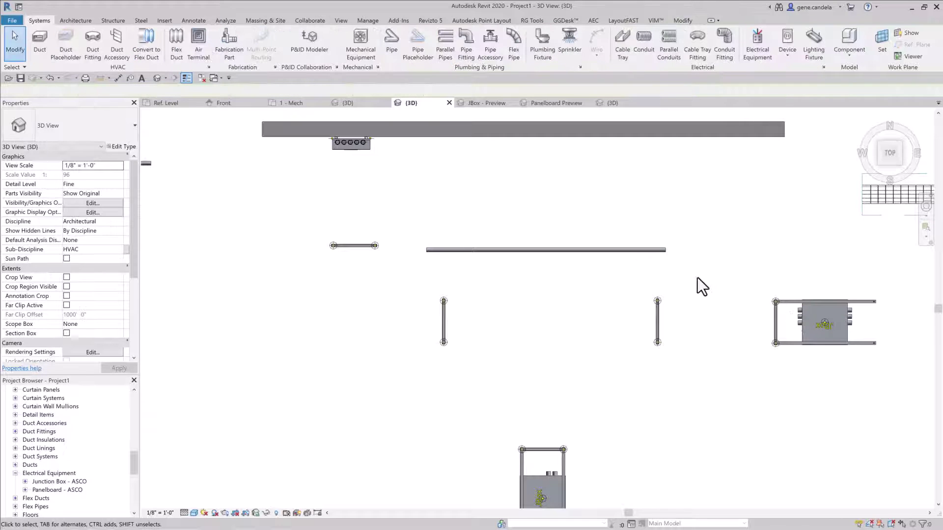
- Draw three parallel EMT conduits from the right junction box, each bending 90° up into the panelboard
{"action": "left_click", "coordinate": [640, 46]}
{"action": "left_click", "coordinate": [800, 309]}
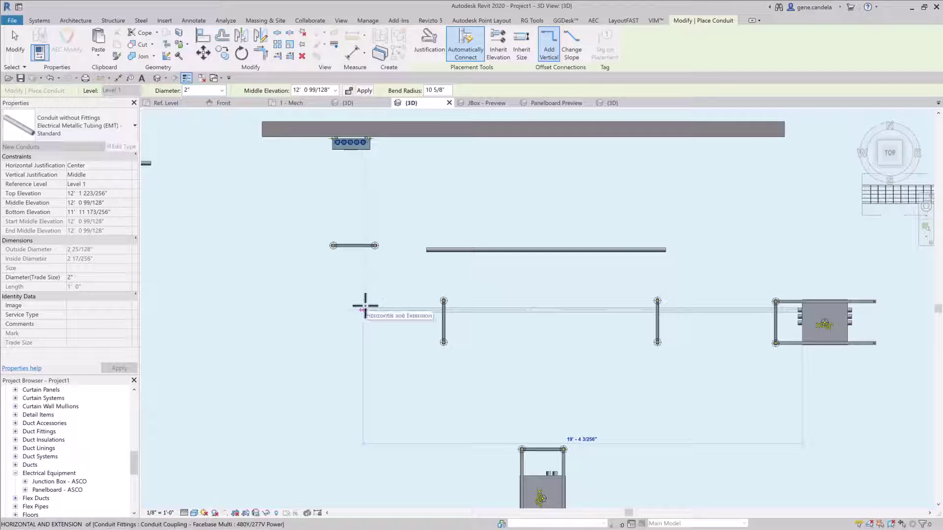
{"action": "left_click", "coordinate": [365, 306]}
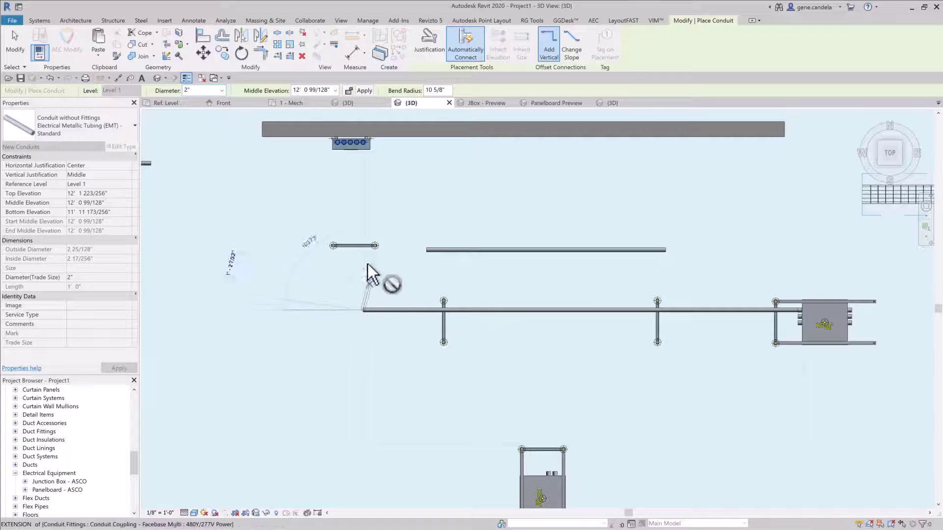
{"action": "left_click", "coordinate": [363, 143]}
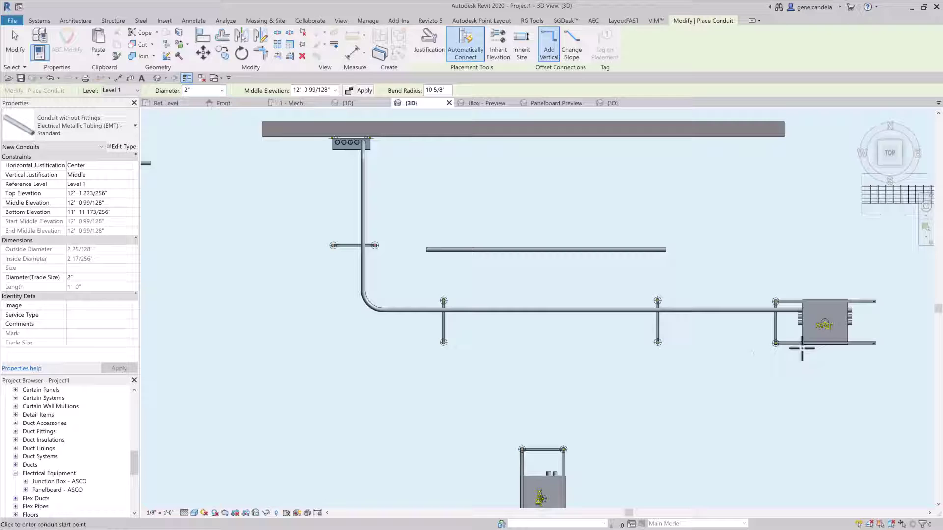
{"action": "left_click", "coordinate": [800, 317]}
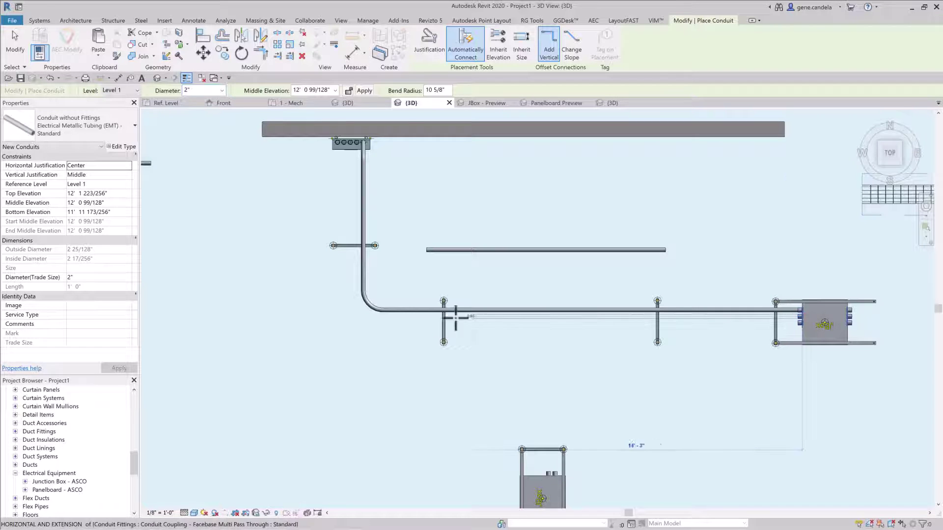
{"action": "left_click", "coordinate": [357, 316]}
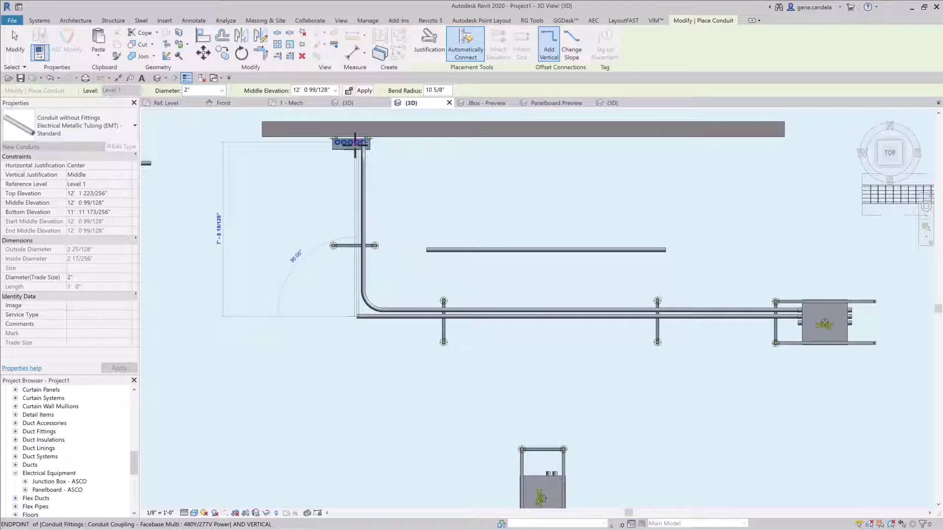
{"action": "left_click", "coordinate": [354, 142]}
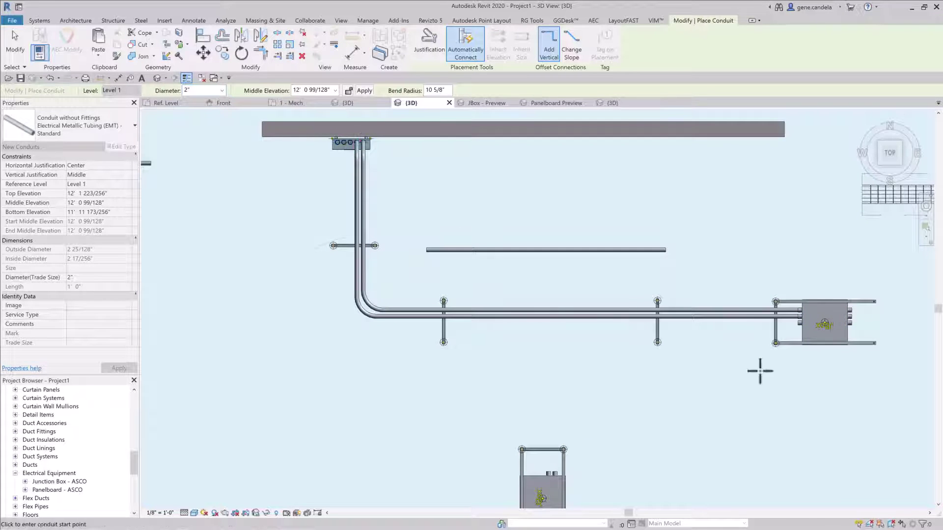
{"action": "left_click", "coordinate": [800, 323]}
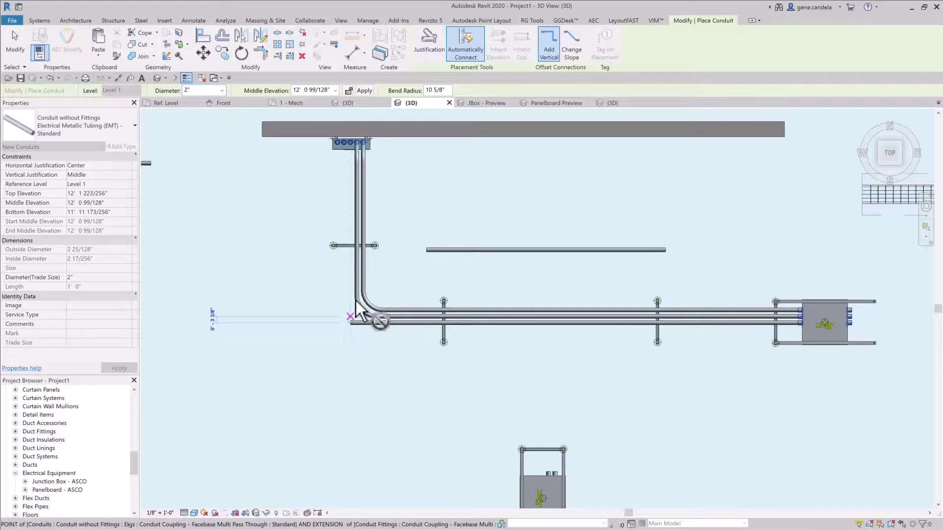
{"action": "left_click", "coordinate": [351, 322]}
{"action": "left_click", "coordinate": [351, 143]}
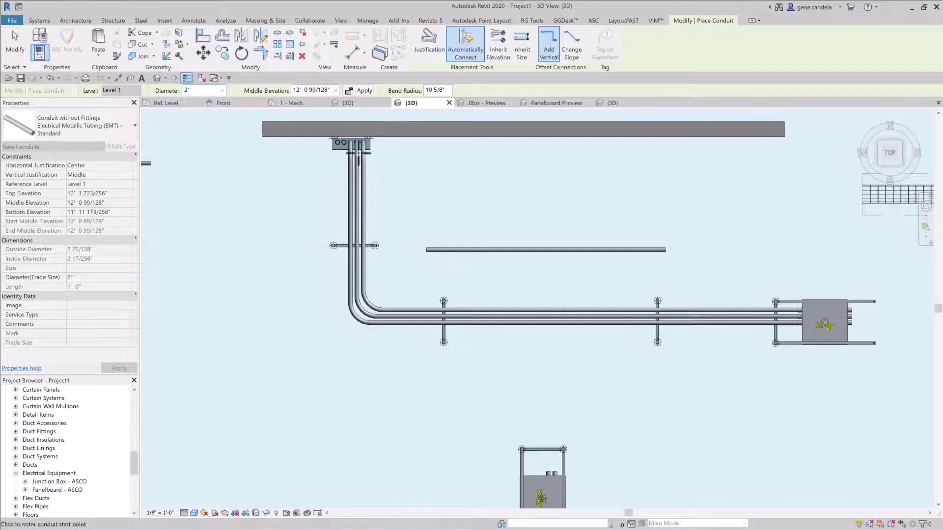
- Run two more conduits from the lower junction box, bending along the horizontal runs into the panelboard
{"action": "left_click", "coordinate": [553, 474]}
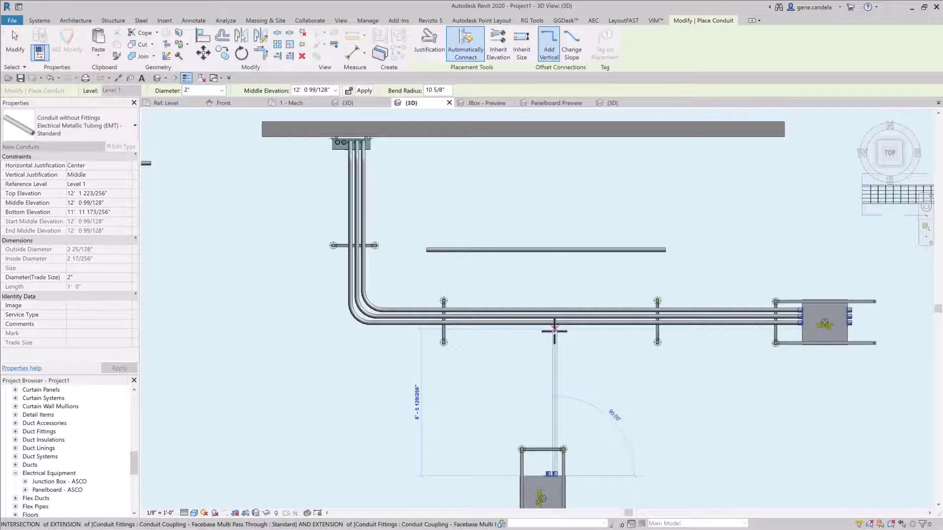
{"action": "left_click", "coordinate": [555, 330]}
{"action": "left_click", "coordinate": [342, 329]}
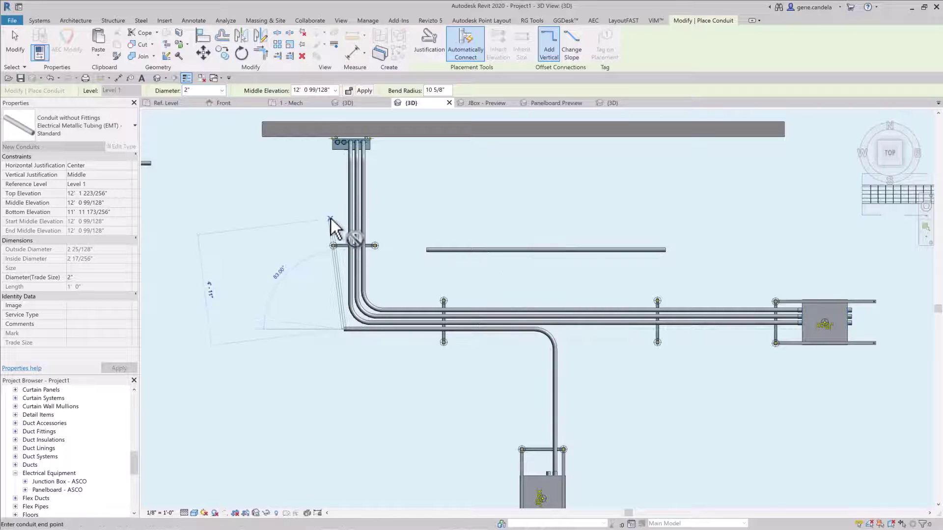
{"action": "left_click", "coordinate": [342, 142]}
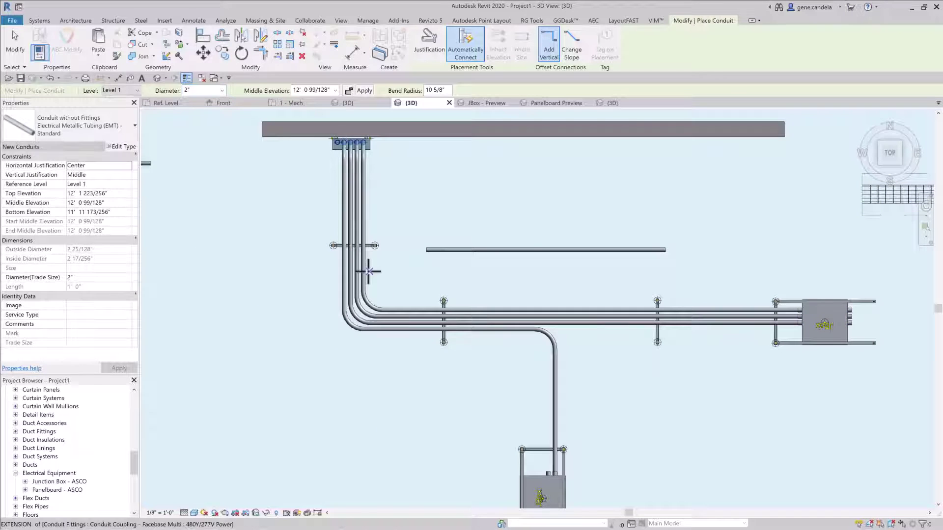
{"action": "left_click", "coordinate": [546, 473]}
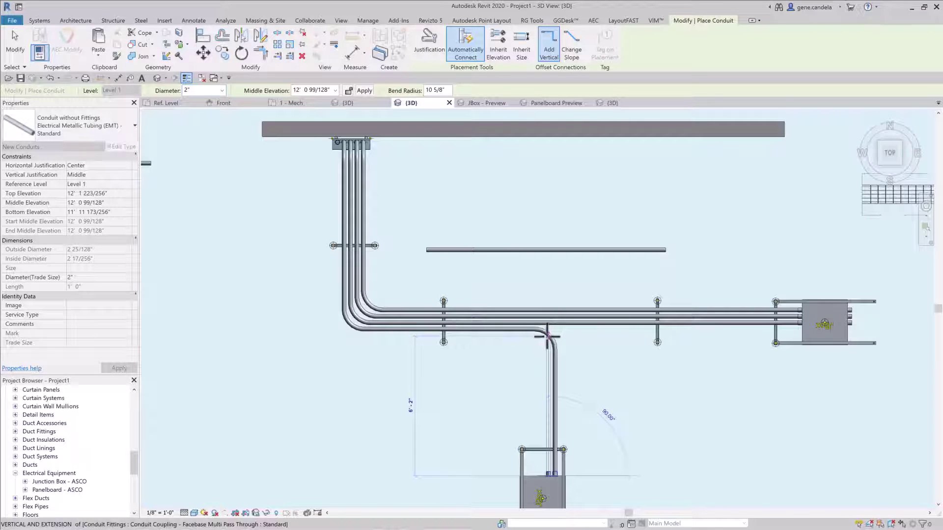
{"action": "left_click", "coordinate": [548, 337]}
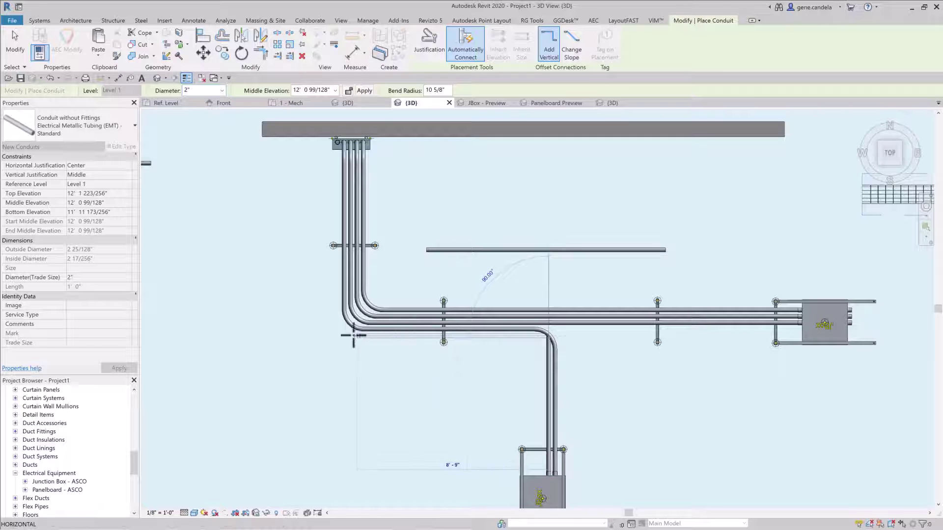
{"action": "left_click", "coordinate": [338, 335]}
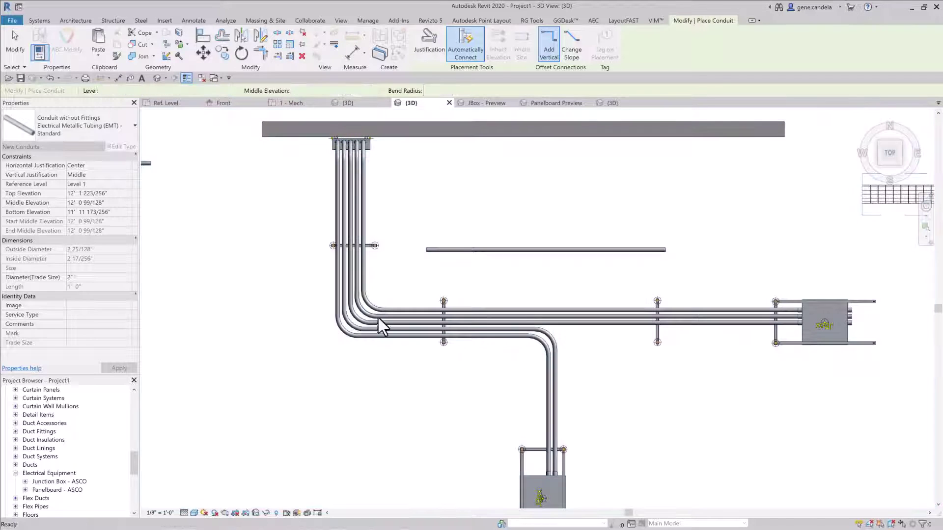
- Finish placing conduits, orbit to review the runs in 3D, then return to the top view
{"action": "key", "text": "Escape"}
{"action": "left_click", "coordinate": [389, 317]}
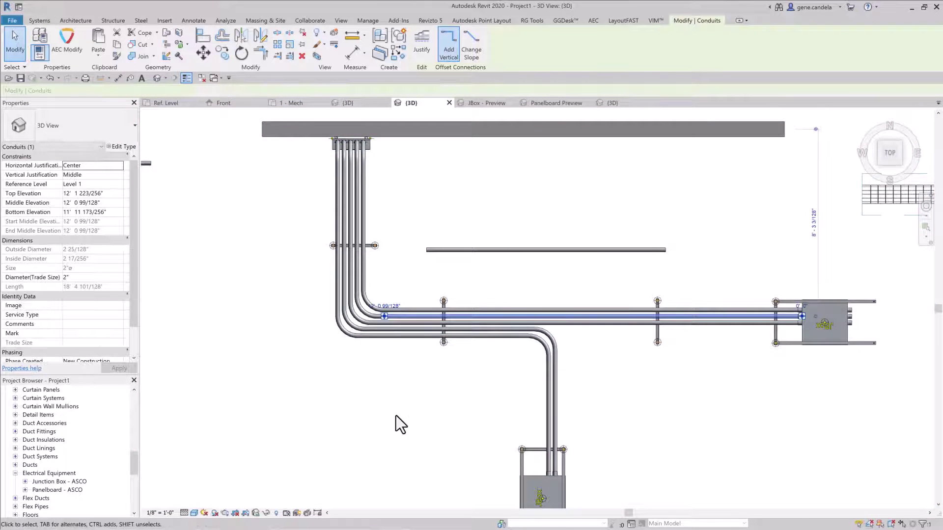
{"action": "middle_click_drag", "start_coordinate": [396, 415], "coordinate": [404, 397], "text": "shift"}
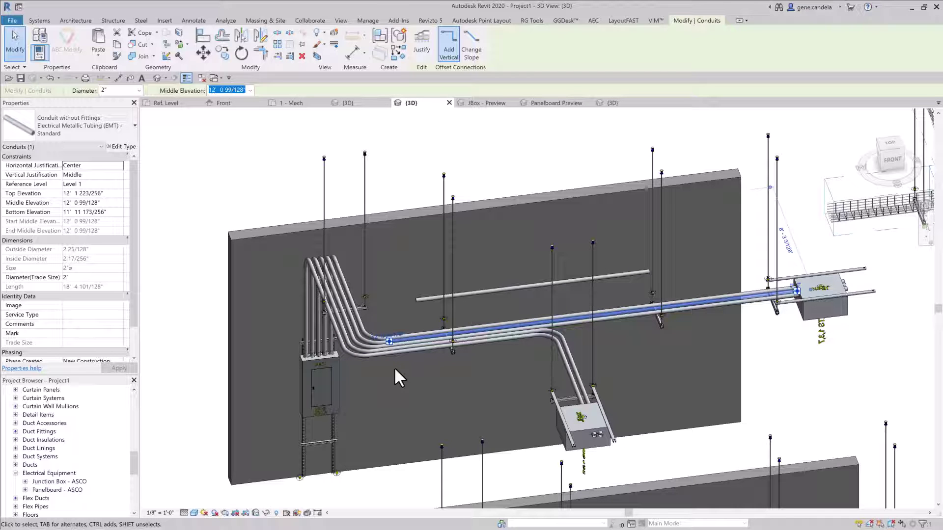
{"action": "middle_click_drag", "start_coordinate": [554, 370], "coordinate": [595, 414], "text": "shift"}
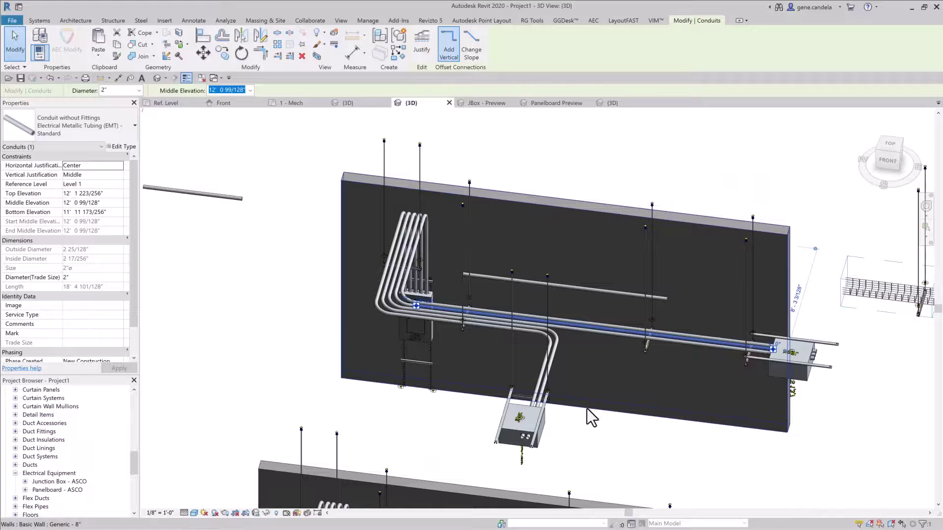
{"action": "left_click", "coordinate": [890, 144]}
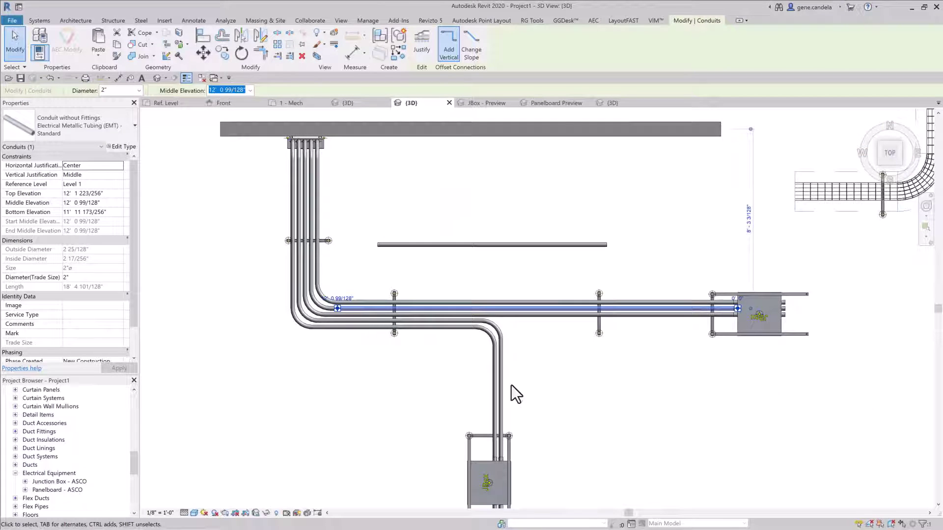
- Use Create Similar on the loose horizontal conduit to start a matching 2" EMT conduit just below it
{"action": "left_click", "coordinate": [502, 401]}
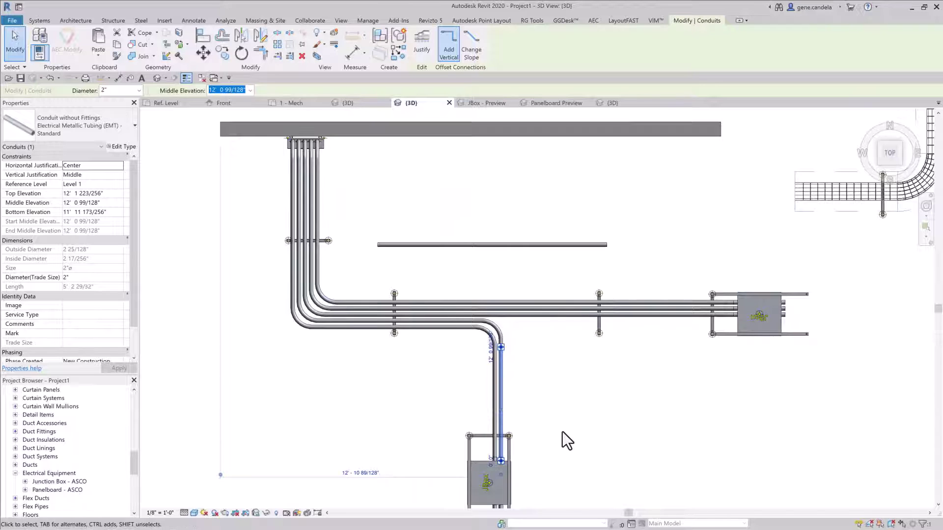
{"action": "middle_click_drag", "start_coordinate": [565, 221], "coordinate": [615, 461]}
{"action": "middle_click_drag", "start_coordinate": [615, 381], "coordinate": [632, 247]}
{"action": "left_click", "coordinate": [610, 321]}
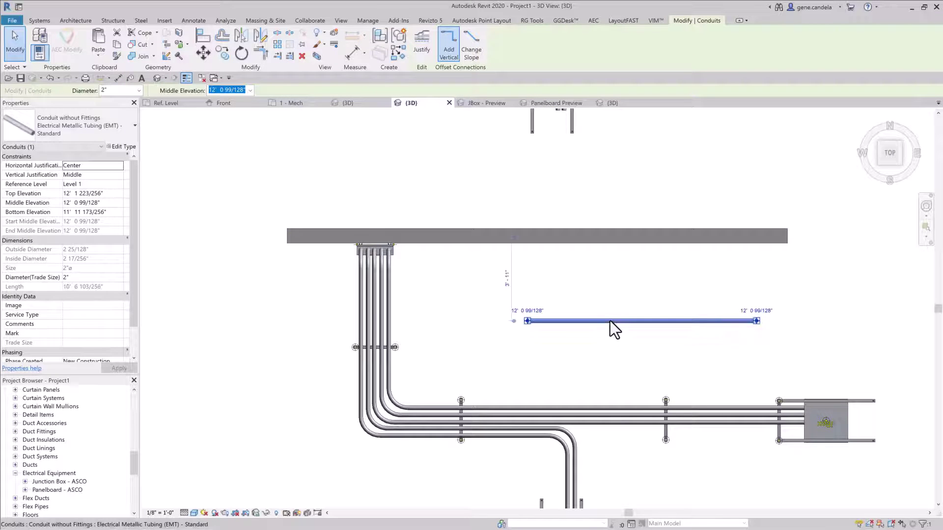
{"action": "right_click", "coordinate": [610, 320]}
{"action": "left_click", "coordinate": [643, 381]}
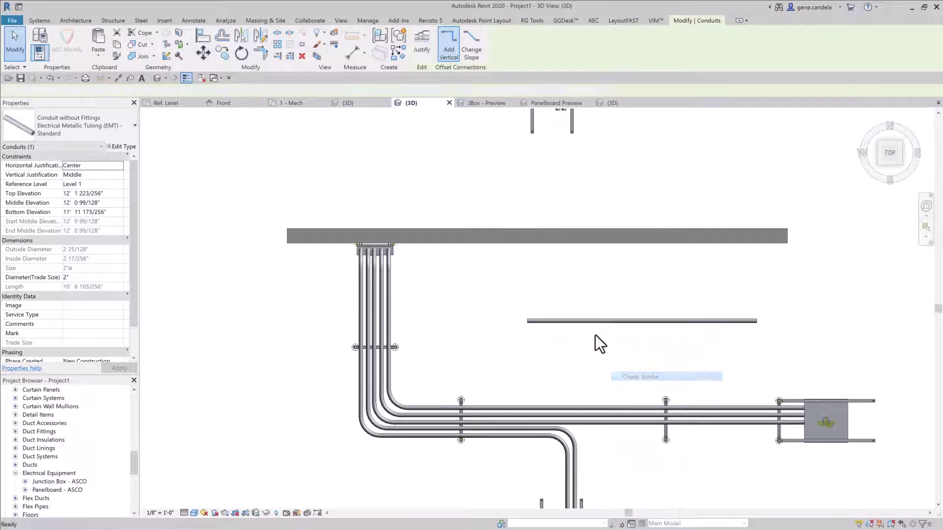
{"action": "left_click", "coordinate": [642, 344]}
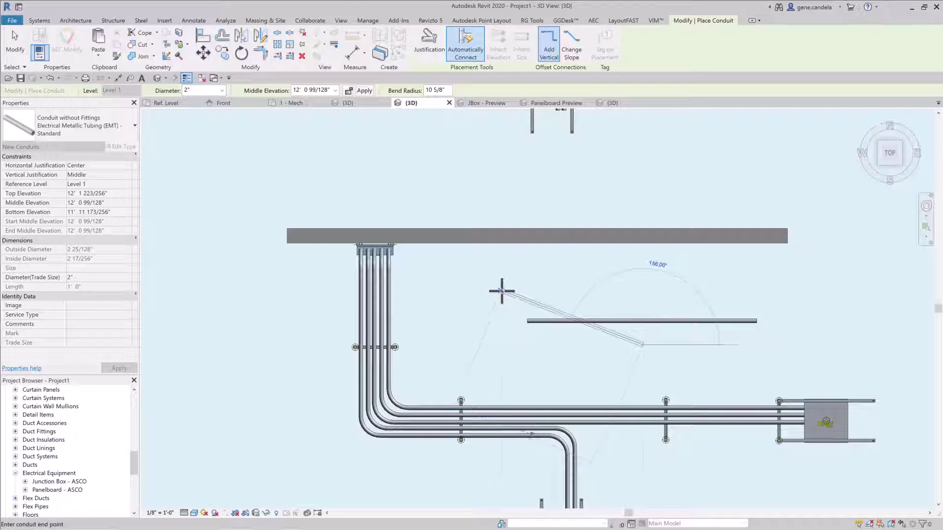
- Draw horizontal, rising and upper legs with two 90° bends, then pan to the unconnected conduit pieces
{"action": "left_click", "coordinate": [506, 344]}
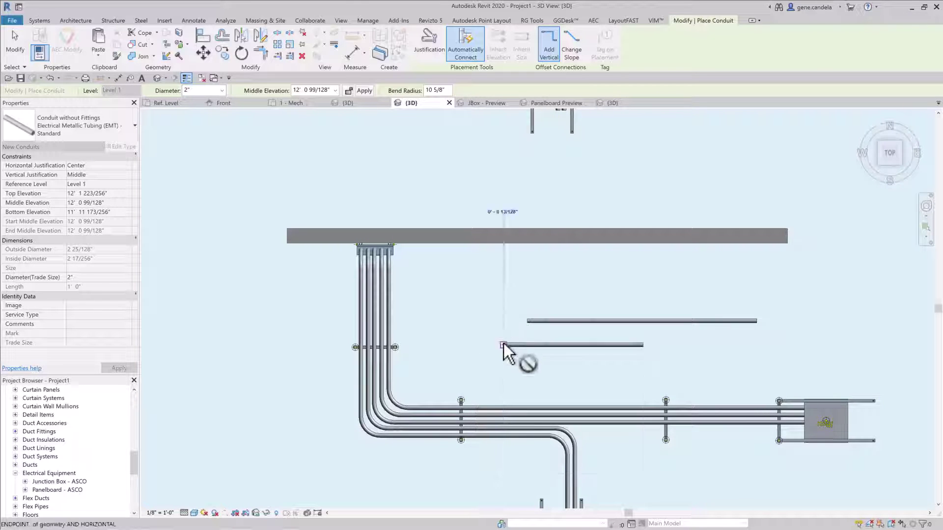
{"action": "left_click", "coordinate": [505, 279]}
{"action": "left_click", "coordinate": [461, 278]}
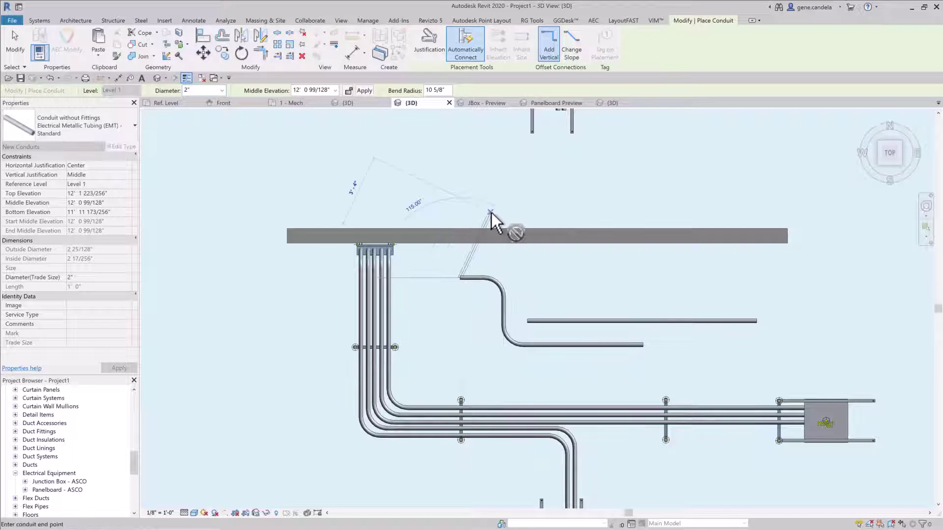
{"action": "key", "text": "Escape"}
{"action": "key", "text": "Escape"}
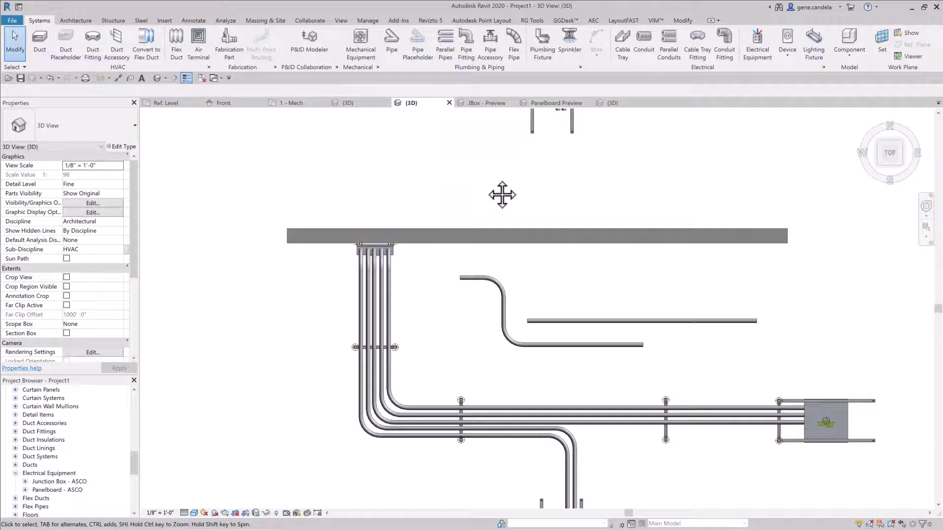
{"action": "middle_click_drag", "start_coordinate": [499, 195], "coordinate": [562, 434]}
{"action": "middle_click_drag", "start_coordinate": [593, 307], "coordinate": [655, 397]}
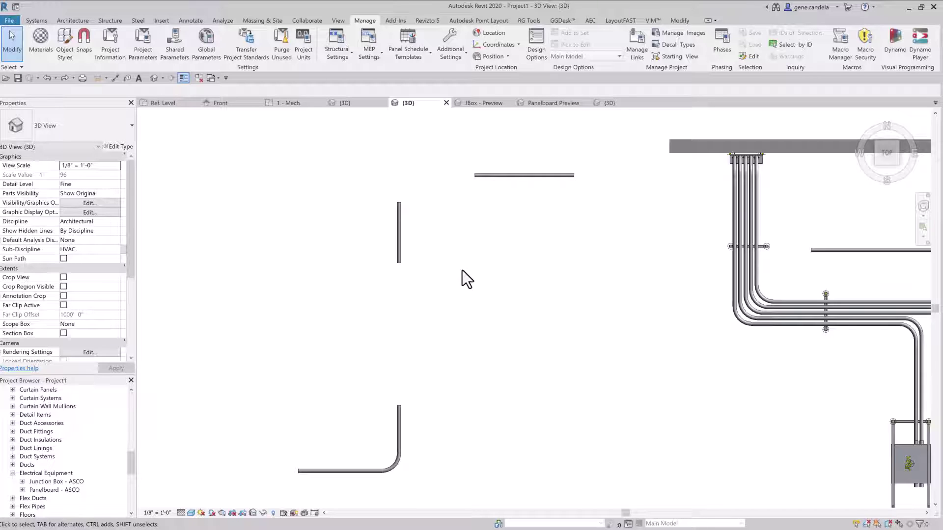
{"action": "left_click", "coordinate": [404, 435]}
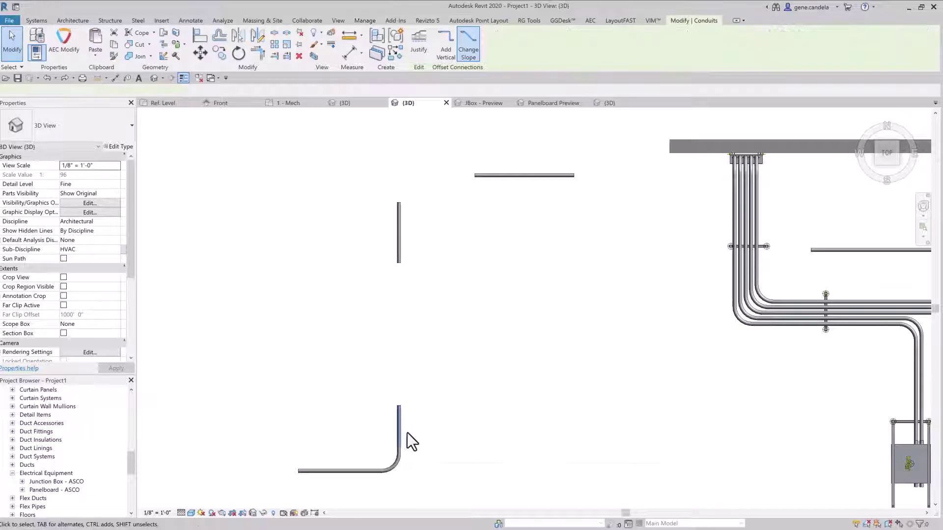
{"action": "key", "text": "Escape"}
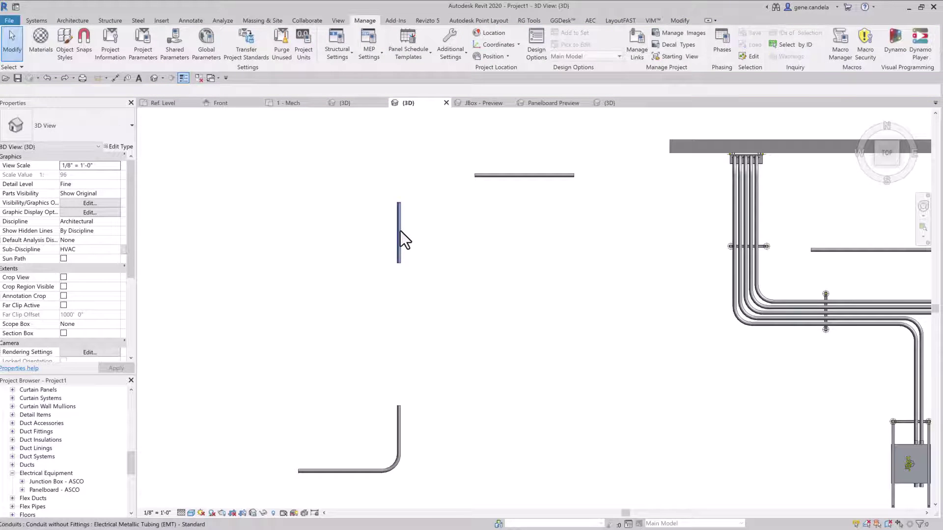
{"action": "left_click", "coordinate": [399, 230]}
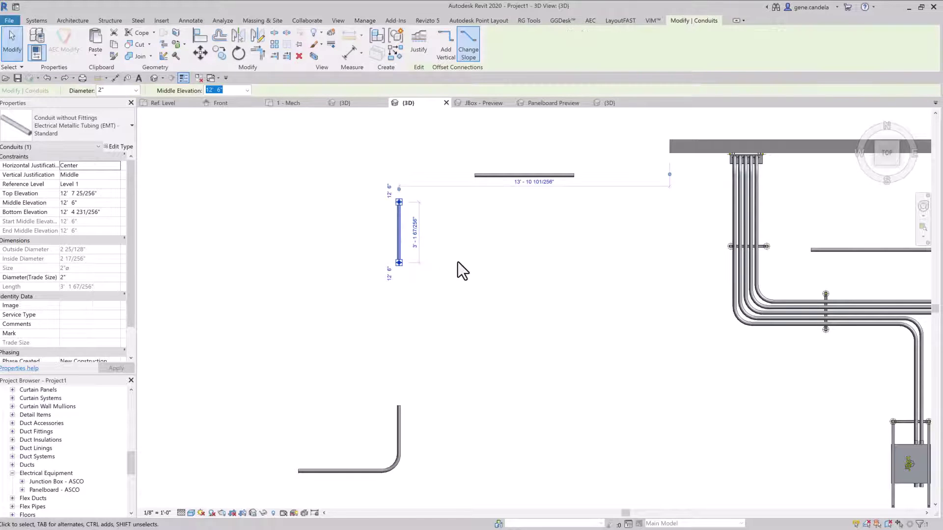
{"action": "key", "text": "Escape"}
{"action": "left_click", "coordinate": [484, 175]}
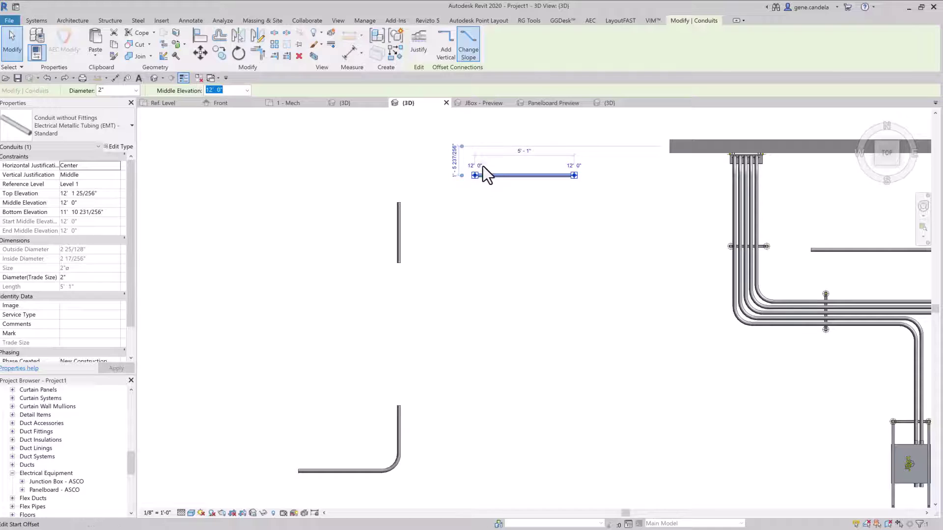
{"action": "left_click", "coordinate": [531, 227]}
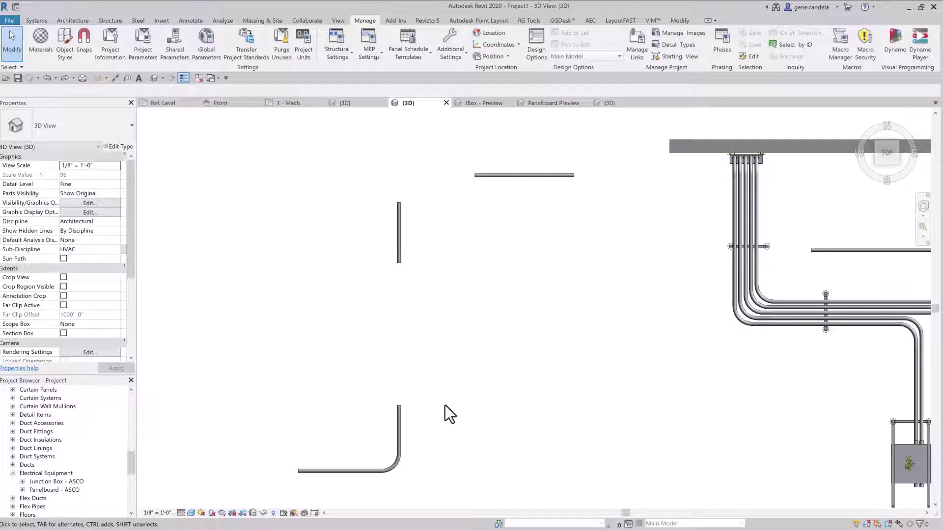
- Review the conduit fitting angle settings via the ES shortcut and accept them
{"action": "key", "text": "e"}
{"action": "key", "text": "s"}
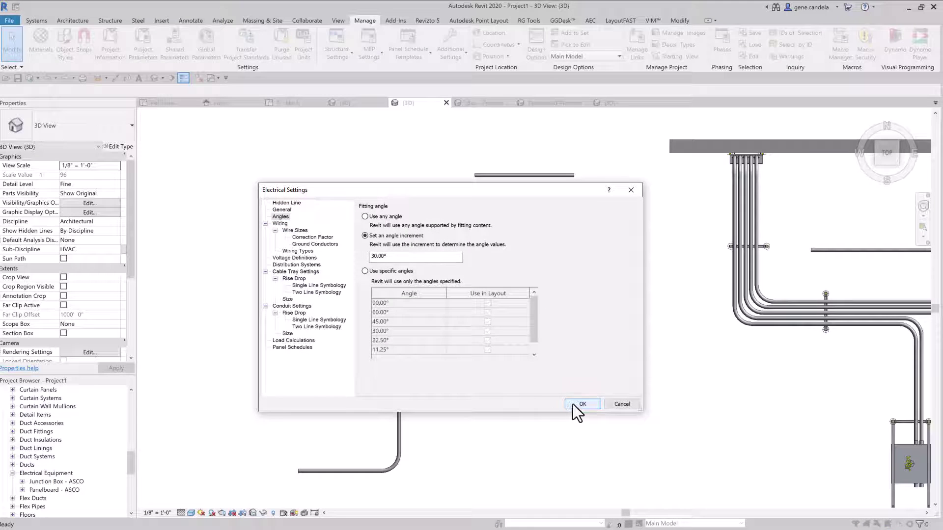
{"action": "left_click", "coordinate": [580, 404]}
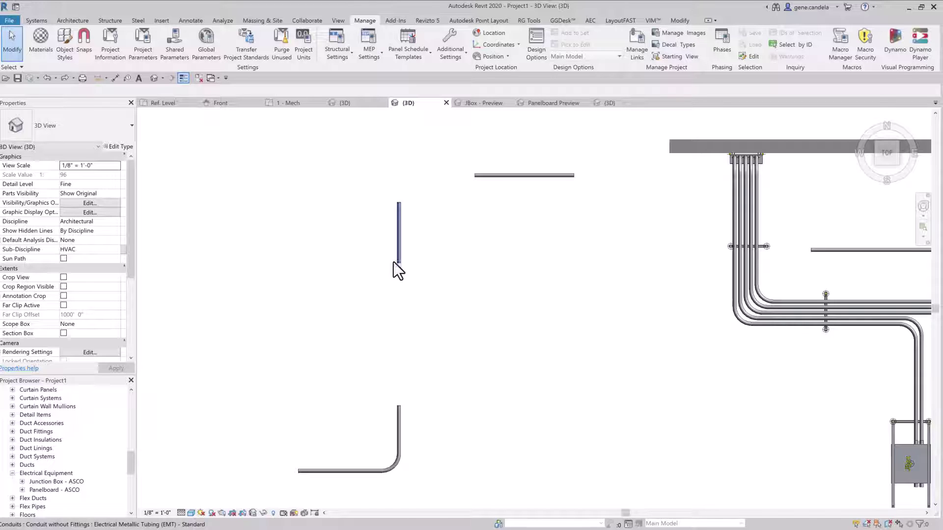
- Create a conduit matching the lower elbowed one, bridging the upper vertical piece's end down to it
{"action": "left_click", "coordinate": [402, 416]}
{"action": "right_click", "coordinate": [402, 417]}
{"action": "left_click", "coordinate": [435, 273]}
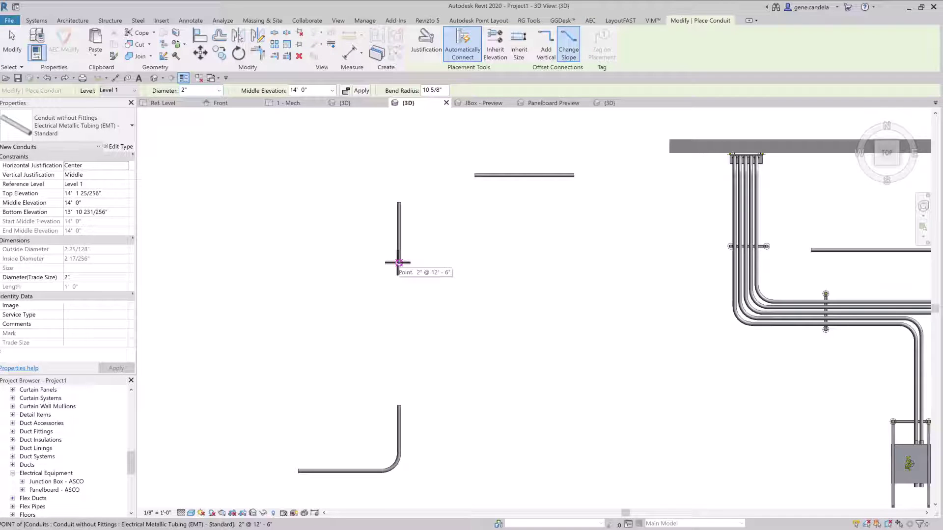
{"action": "left_click", "coordinate": [398, 263]}
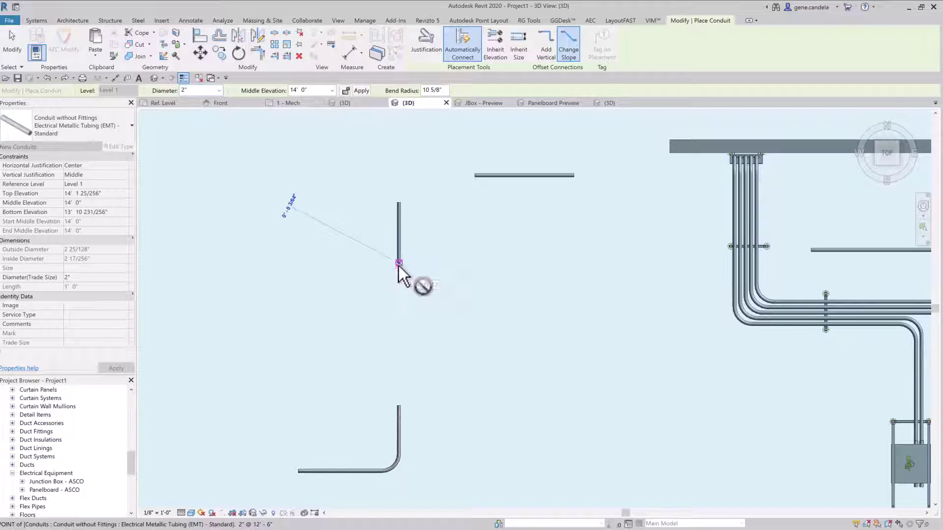
{"action": "left_click", "coordinate": [398, 406]}
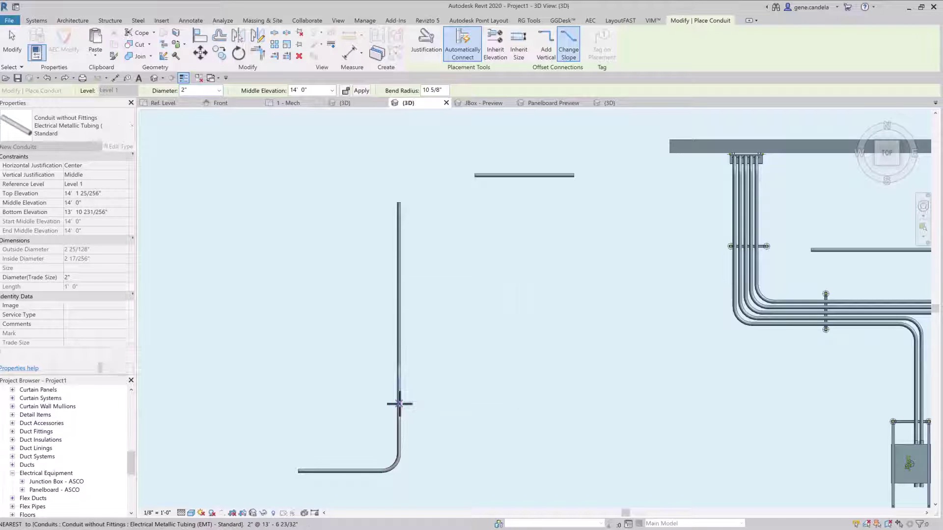
{"action": "key", "text": "Escape"}
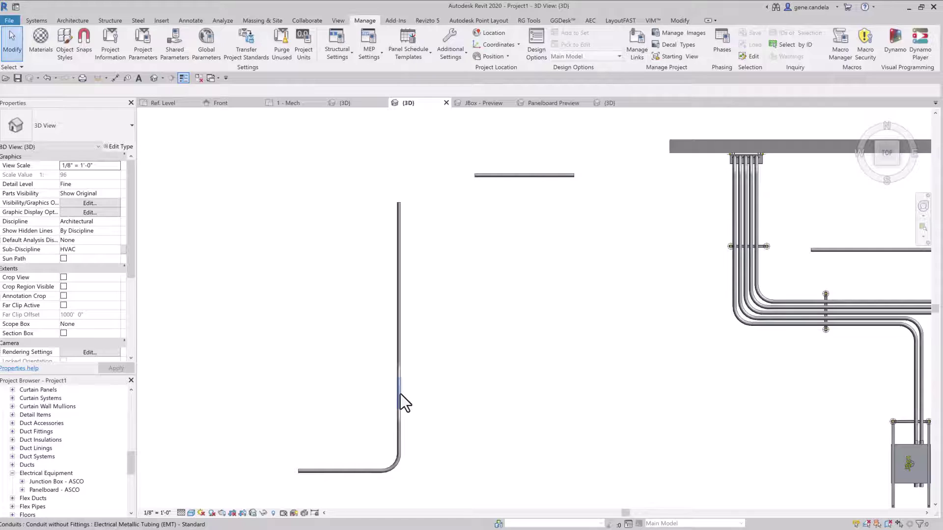
{"action": "left_click", "coordinate": [399, 393]}
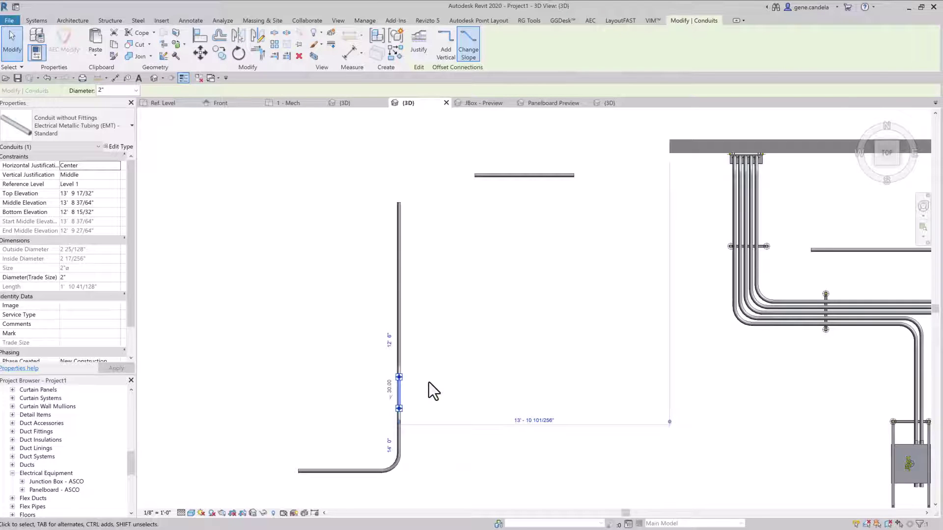
{"action": "key", "text": "Escape"}
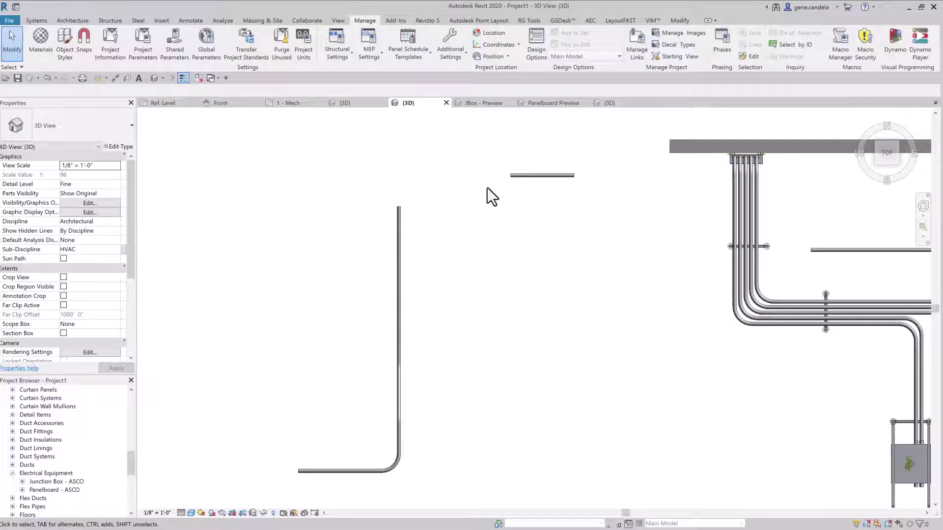
- Start a matching conduit with sloped placement toggled, check the electrical settings, then cancel drawing
{"action": "left_click", "coordinate": [399, 220]}
{"action": "right_click", "coordinate": [400, 221]}
{"action": "left_click", "coordinate": [432, 274]}
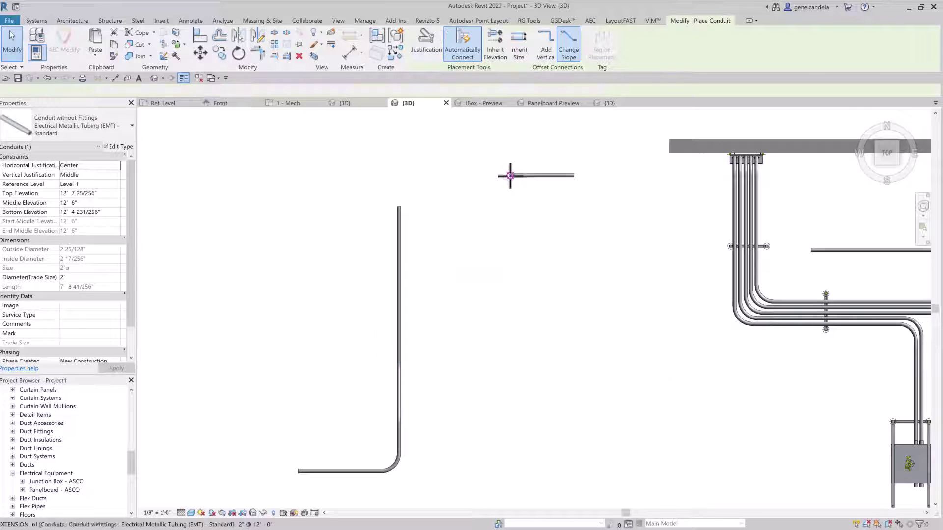
{"action": "left_click", "coordinate": [564, 52]}
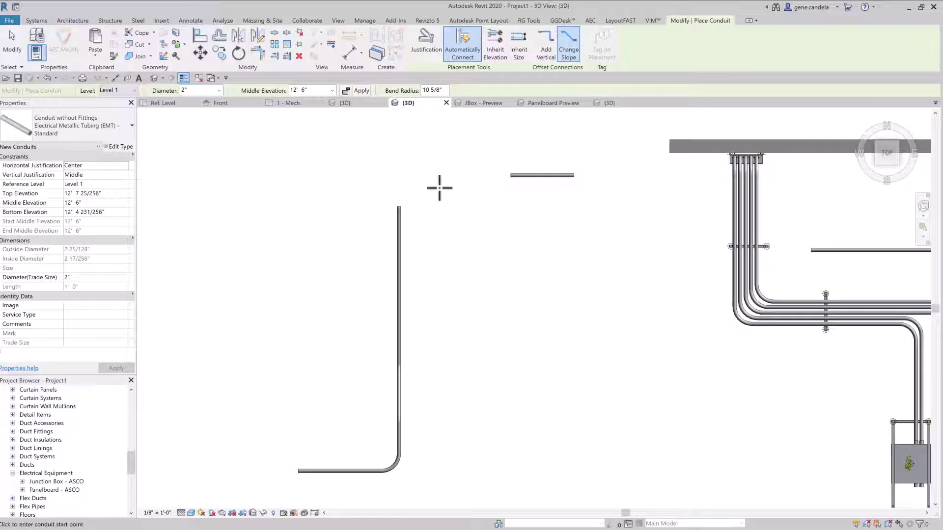
{"action": "key", "text": "Escape"}
{"action": "key", "text": "Escape"}
{"action": "key", "text": "e"}
{"action": "key", "text": "s"}
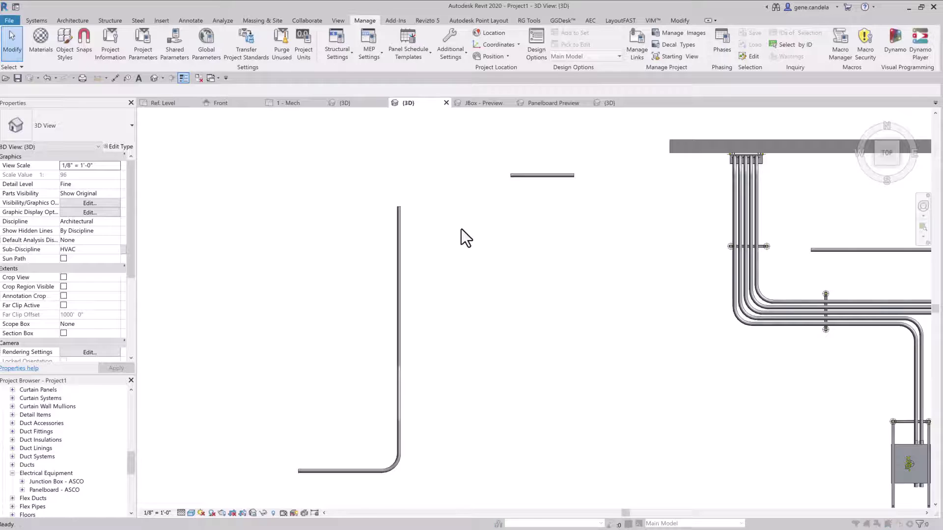
{"action": "key", "text": "Return"}
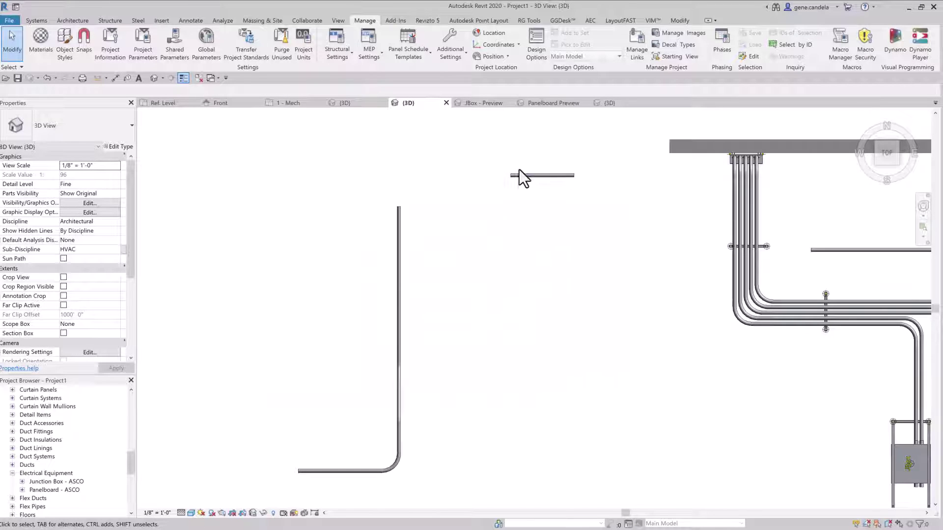
{"action": "key", "text": "c"}
{"action": "key", "text": "n"}
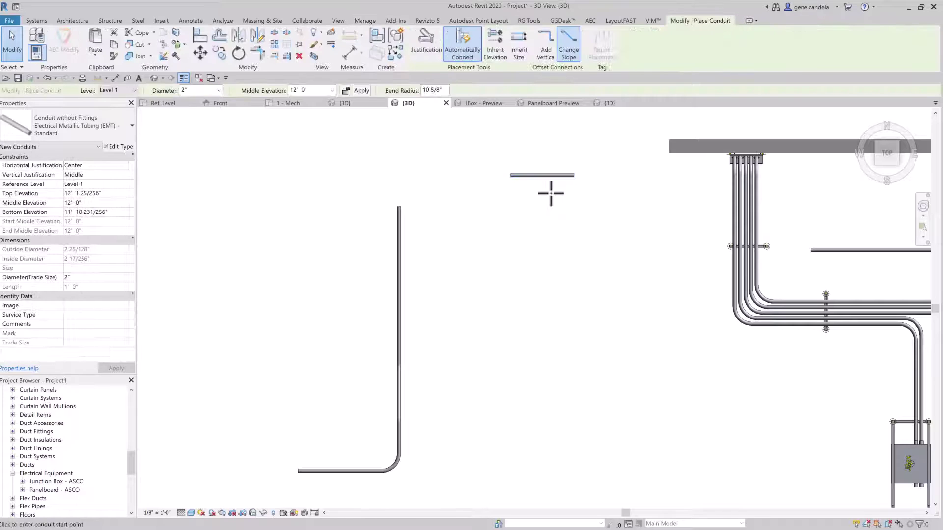
{"action": "key", "text": "Escape"}
- Draw a matching conduit from the loose conduit's left end to the vertical run's top, forming the kick 90
{"action": "left_click", "coordinate": [399, 241]}
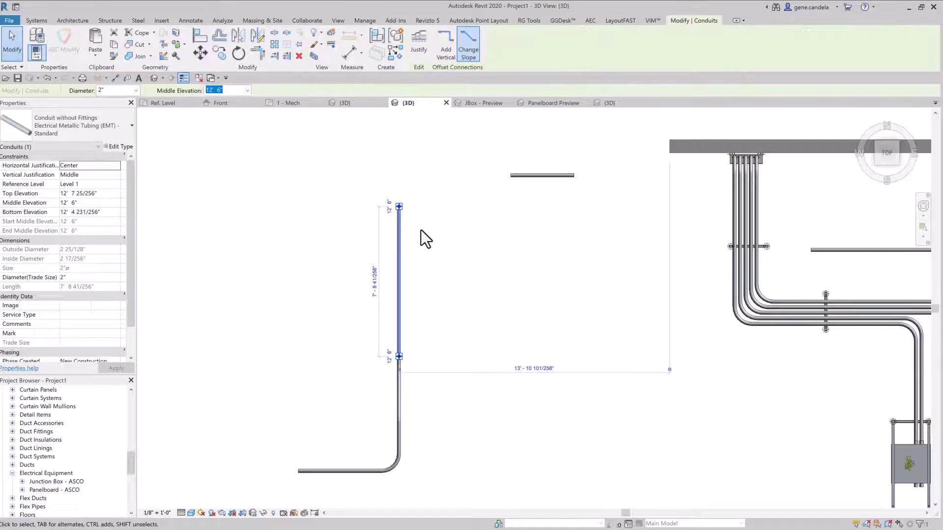
{"action": "key", "text": "c"}
{"action": "key", "text": "n"}
{"action": "left_click", "coordinate": [511, 175]}
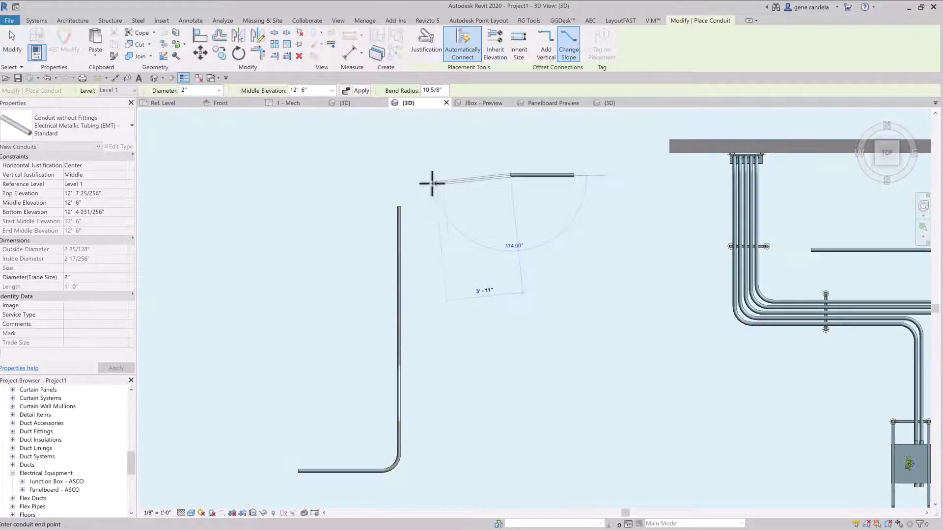
{"action": "left_click", "coordinate": [399, 175]}
{"action": "key", "text": "Escape"}
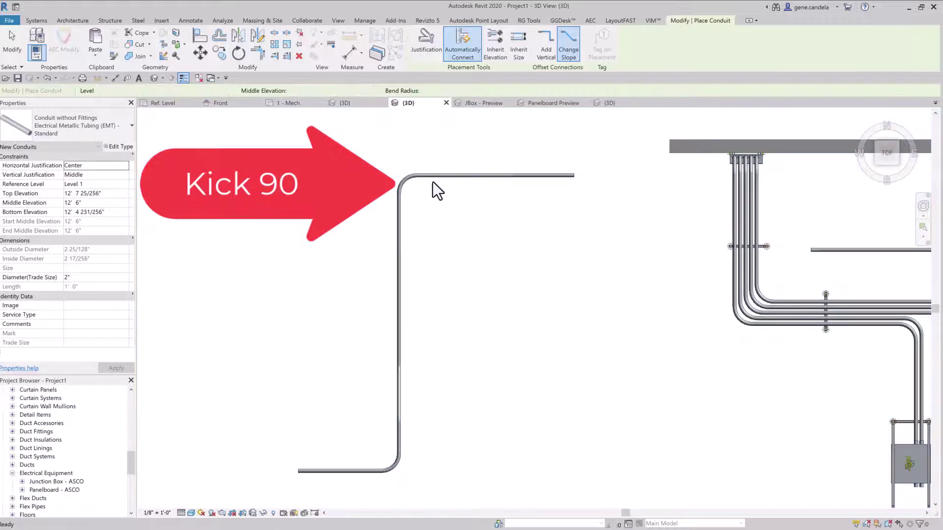
{"action": "key", "text": "Escape"}
{"action": "left_click", "coordinate": [437, 177]}
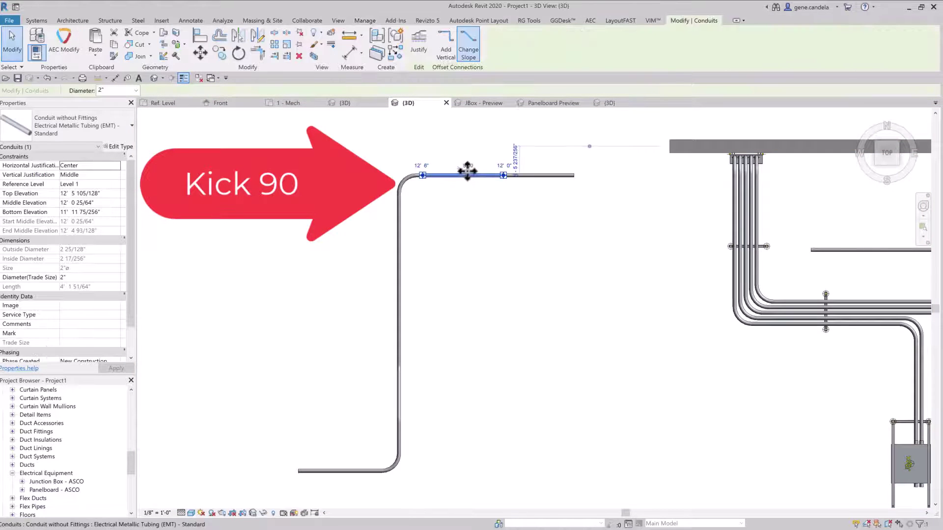
{"action": "left_click", "coordinate": [482, 242]}
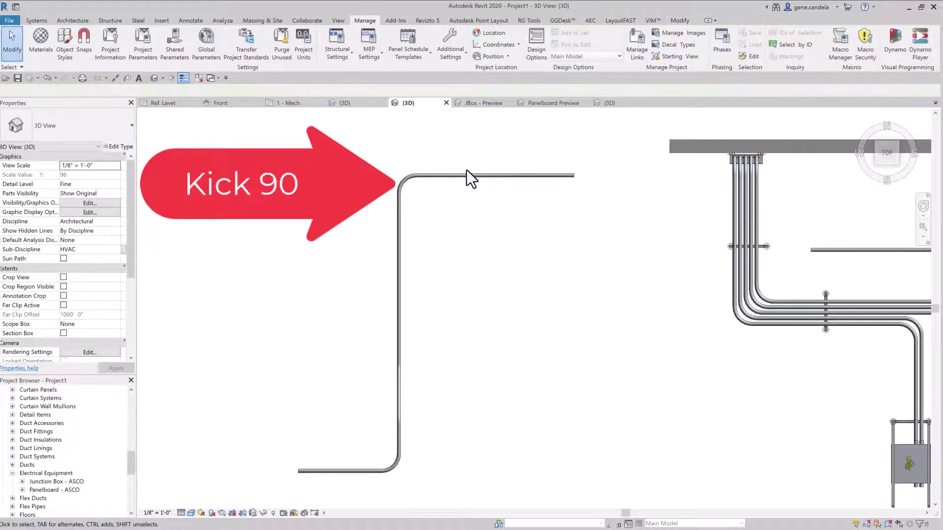
{"action": "left_click", "coordinate": [466, 175]}
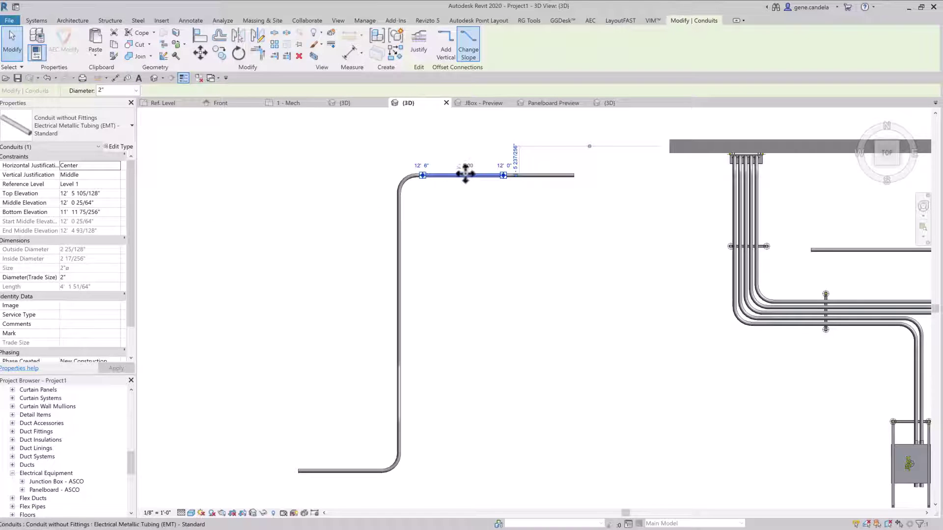
{"action": "left_click", "coordinate": [418, 220]}
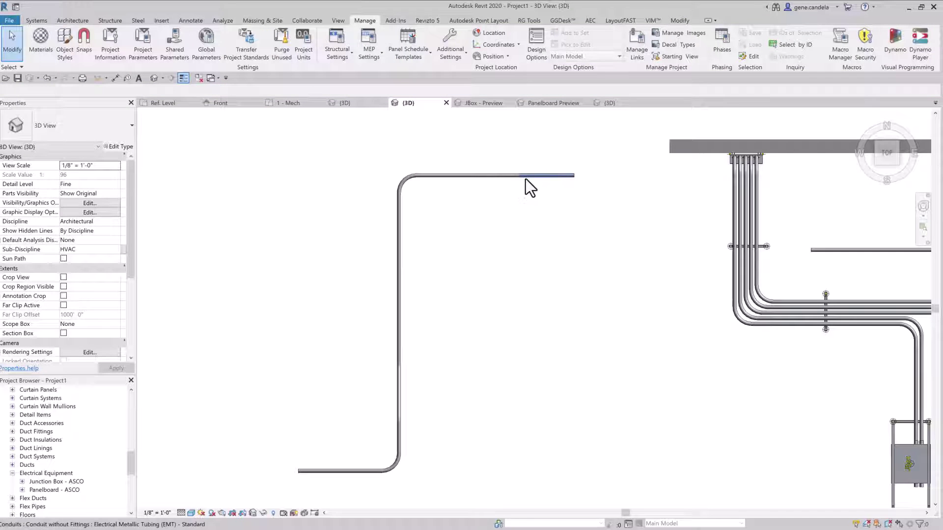
{"action": "left_click", "coordinate": [539, 175]}
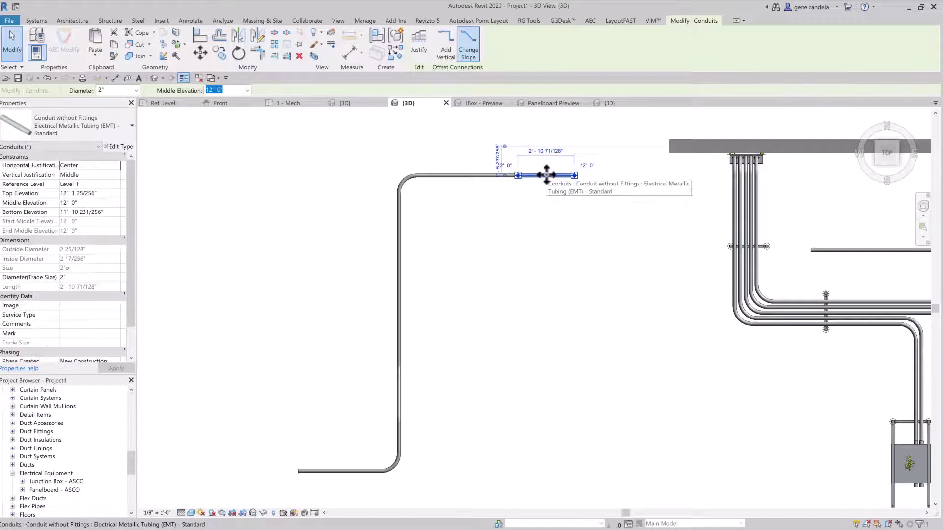
{"action": "left_click", "coordinate": [398, 279]}
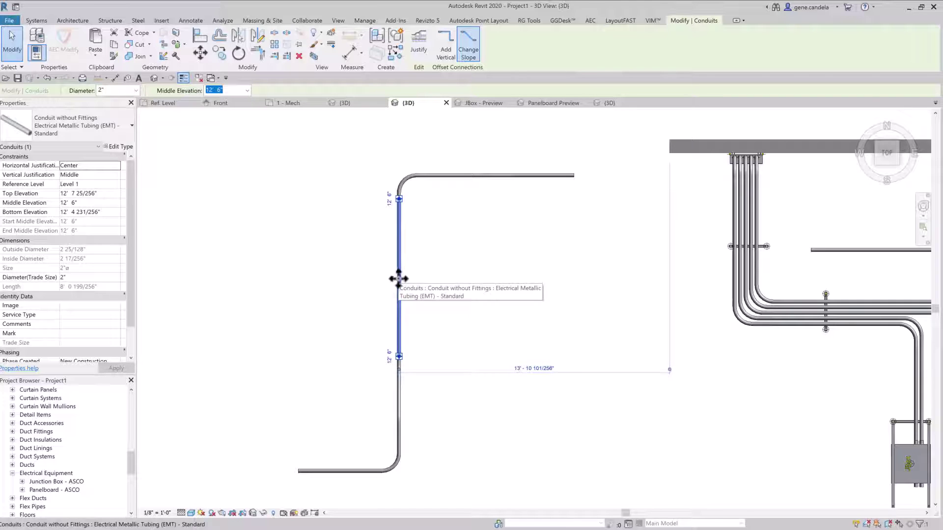
{"action": "left_click", "coordinate": [546, 177]}
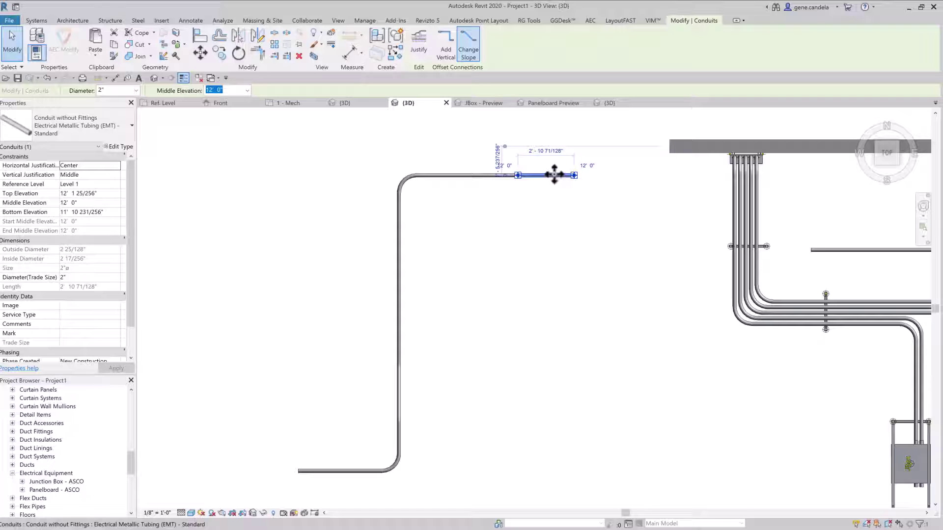
{"action": "left_click", "coordinate": [398, 268]}
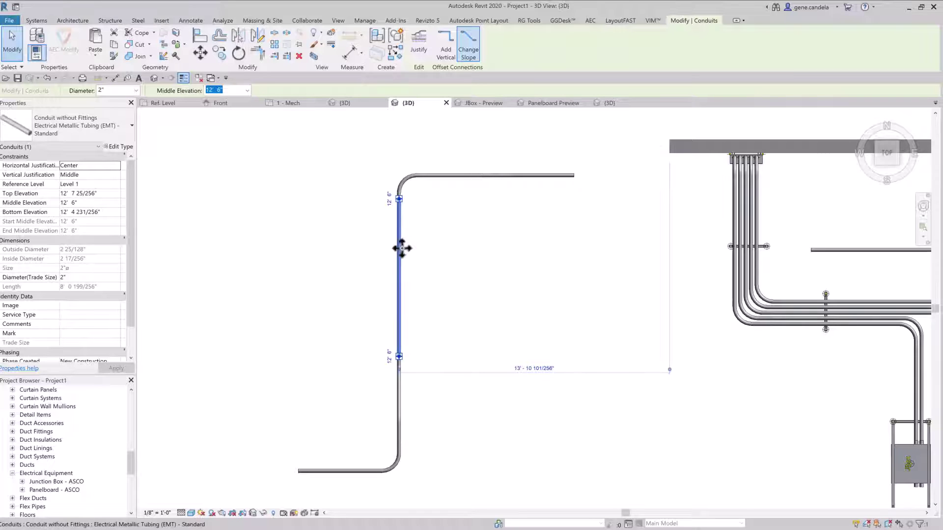
{"action": "left_click", "coordinate": [511, 209]}
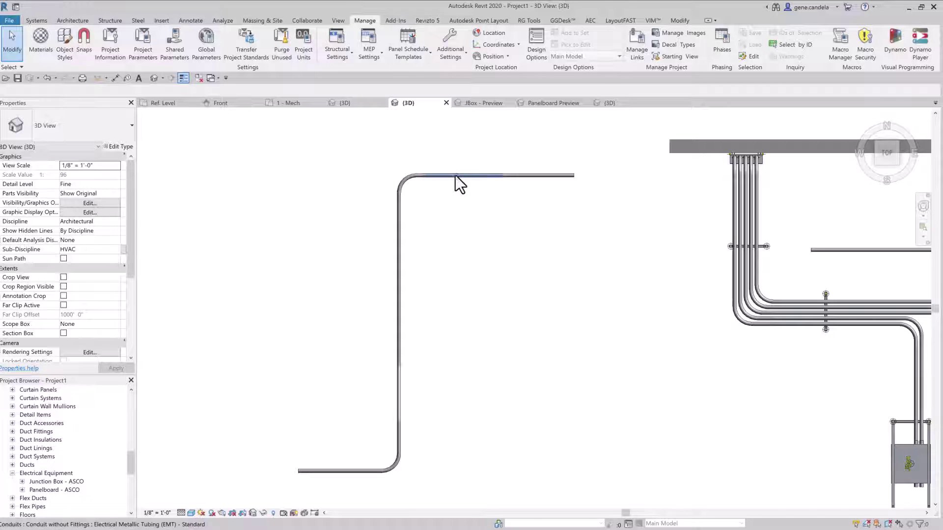
{"action": "key", "text": "e"}
{"action": "key", "text": "s"}
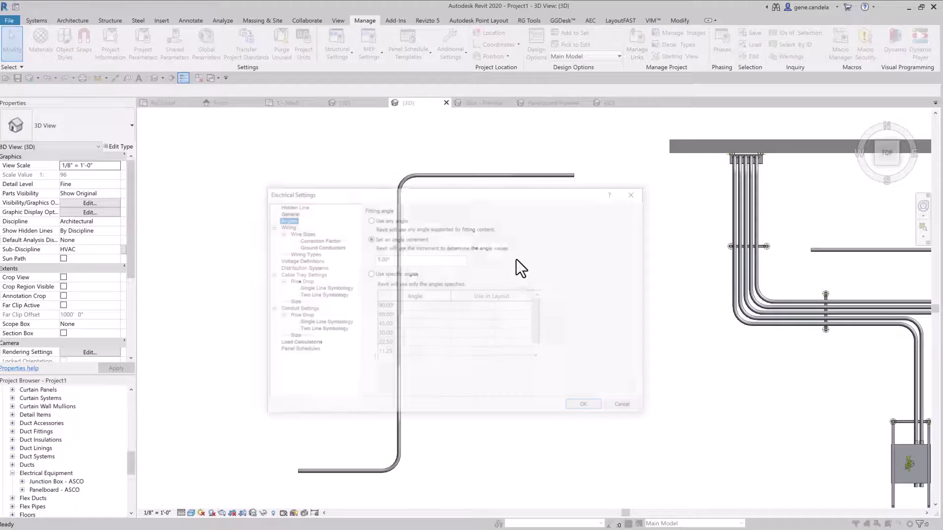
{"action": "left_click", "coordinate": [574, 405]}
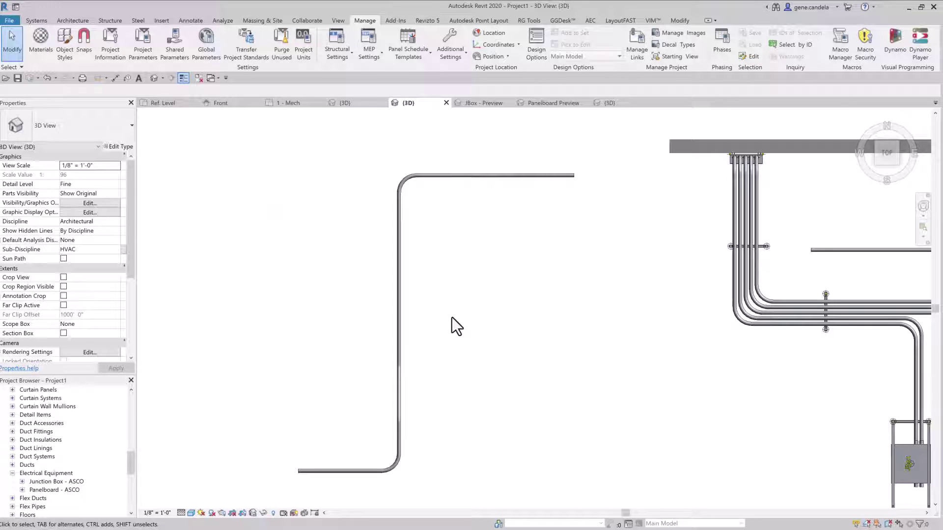
{"action": "left_click", "coordinate": [462, 176]}
{"action": "left_click", "coordinate": [462, 250]}
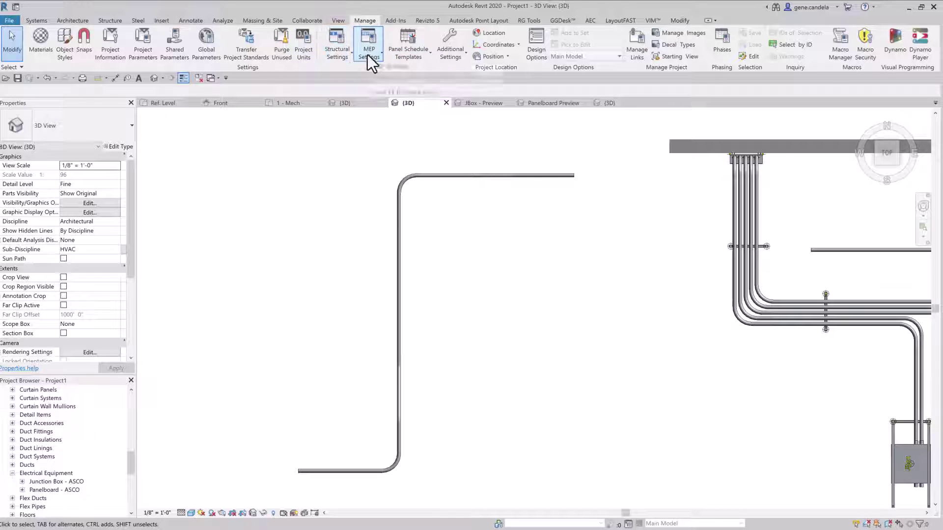
{"action": "left_click", "coordinate": [303, 45]}
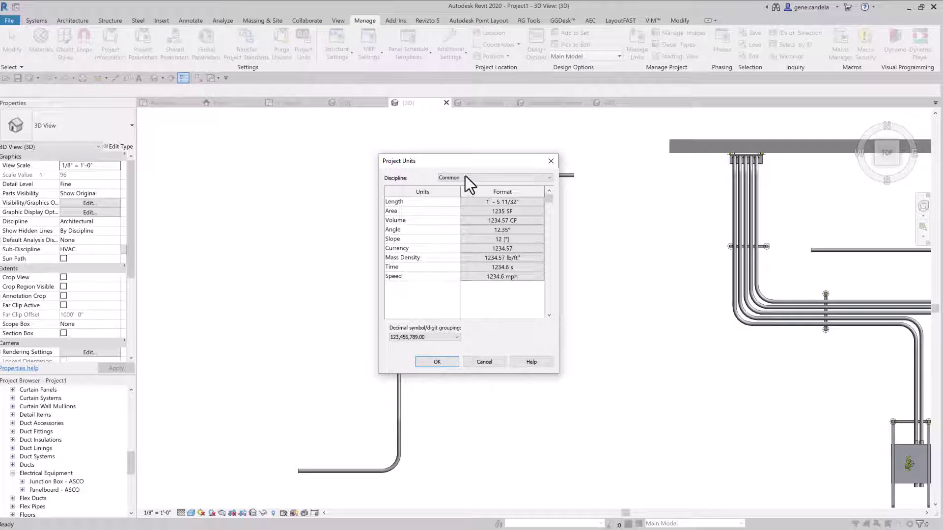
{"action": "left_click", "coordinate": [518, 239]}
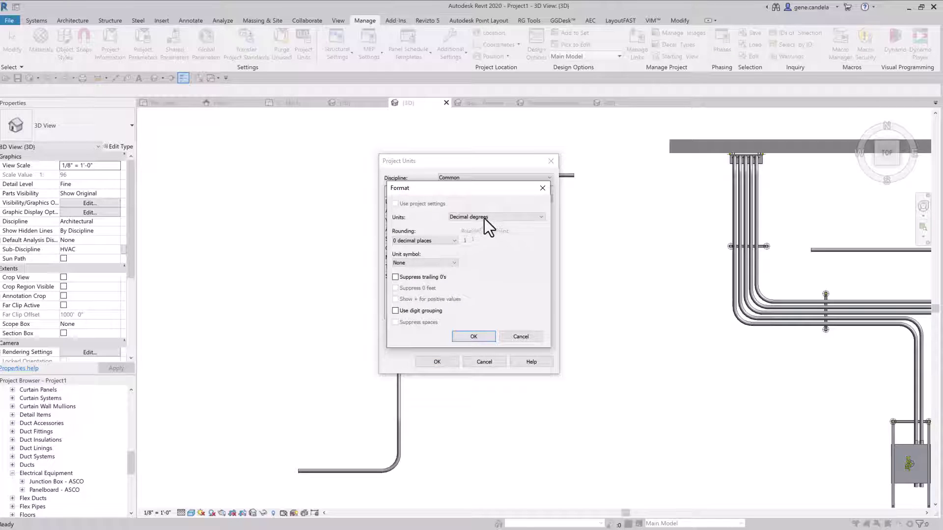
{"action": "left_click", "coordinate": [484, 219]}
{"action": "left_click", "coordinate": [485, 217]}
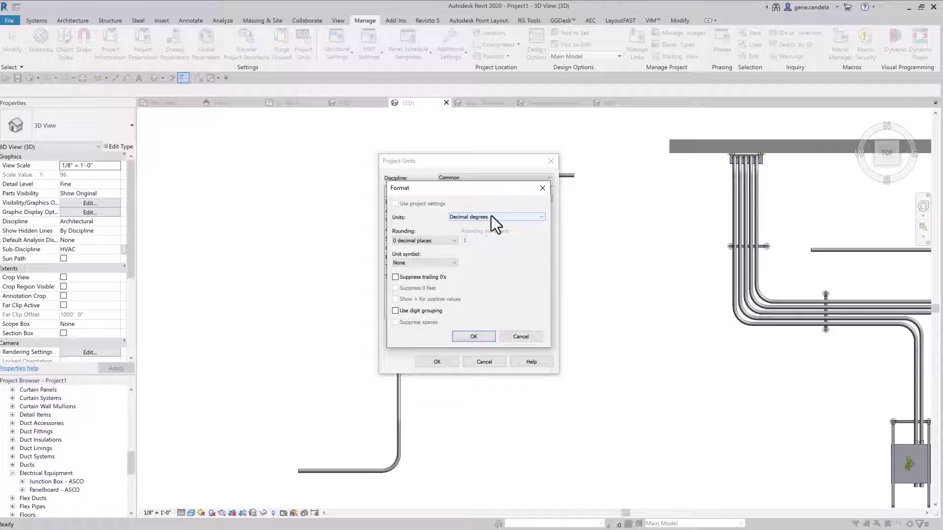
{"action": "left_click", "coordinate": [482, 337]}
{"action": "left_click", "coordinate": [512, 230]}
{"action": "left_click", "coordinate": [499, 219]}
{"action": "left_click", "coordinate": [500, 217]}
{"action": "left_click", "coordinate": [484, 340]}
{"action": "left_click", "coordinate": [446, 361]}
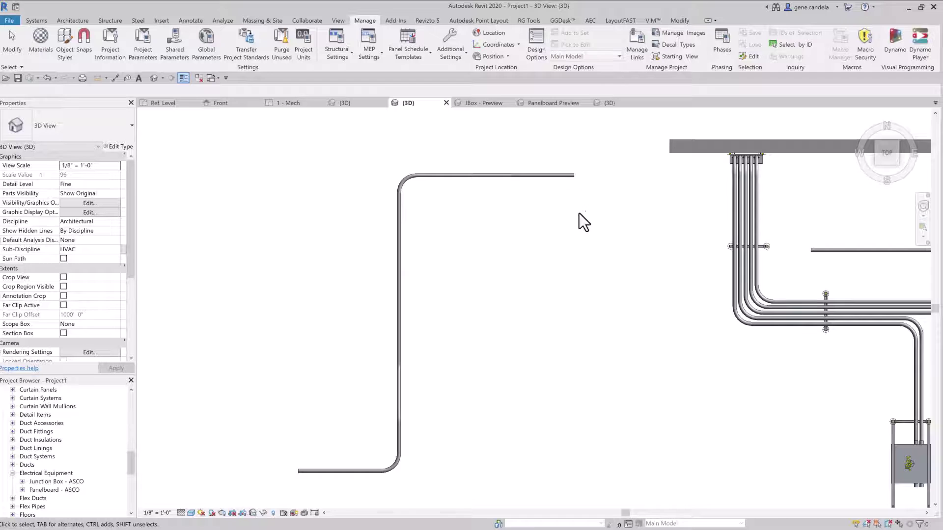
{"action": "scroll", "coordinate": [567, 336], "scroll_direction": "down", "scroll_amount": 2}
{"action": "middle_click_drag", "start_coordinate": [568, 336], "coordinate": [505, 332]}
- Zoom out and orbit into an isometric view showing both panelboard walls and the kick-90 conduit
{"action": "scroll", "coordinate": [511, 313], "scroll_direction": "down", "scroll_amount": 1}
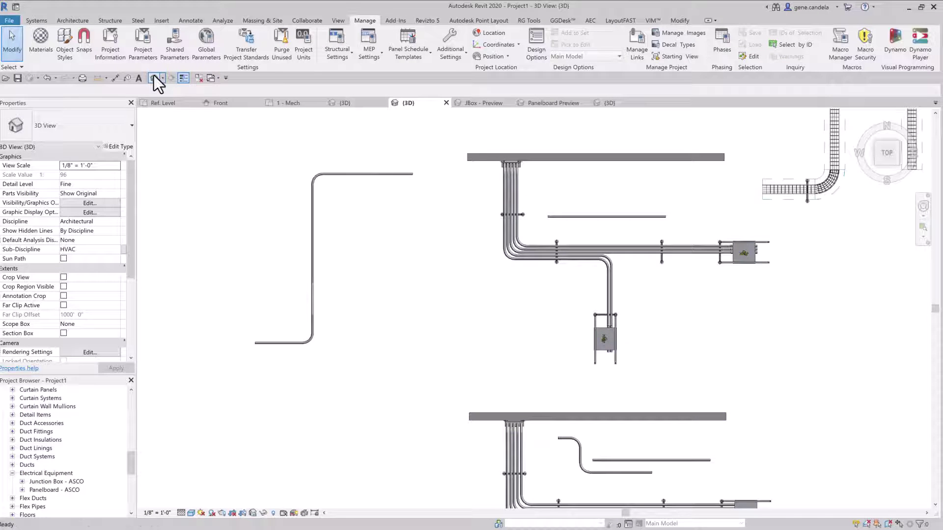
{"action": "middle_click_drag", "start_coordinate": [446, 417], "coordinate": [531, 339], "text": "shift"}
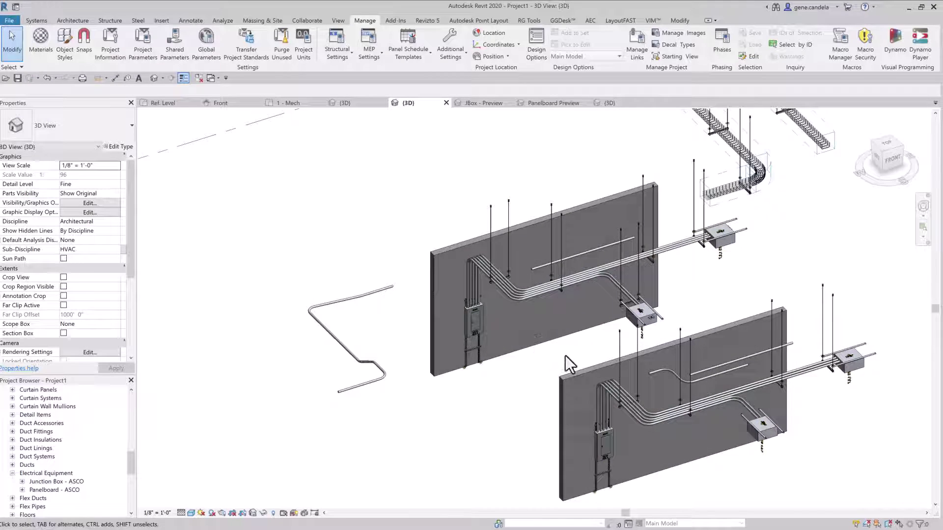
{"action": "middle_click_drag", "start_coordinate": [575, 363], "coordinate": [556, 388]}
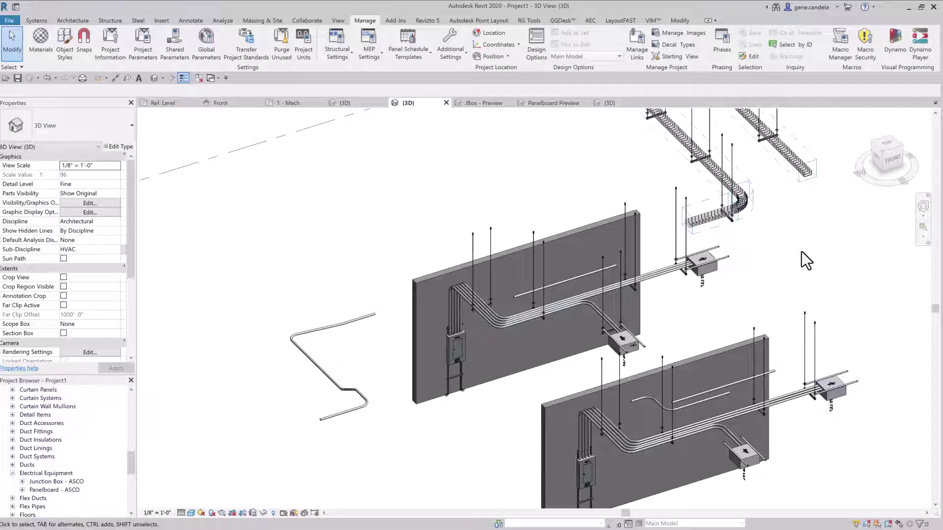